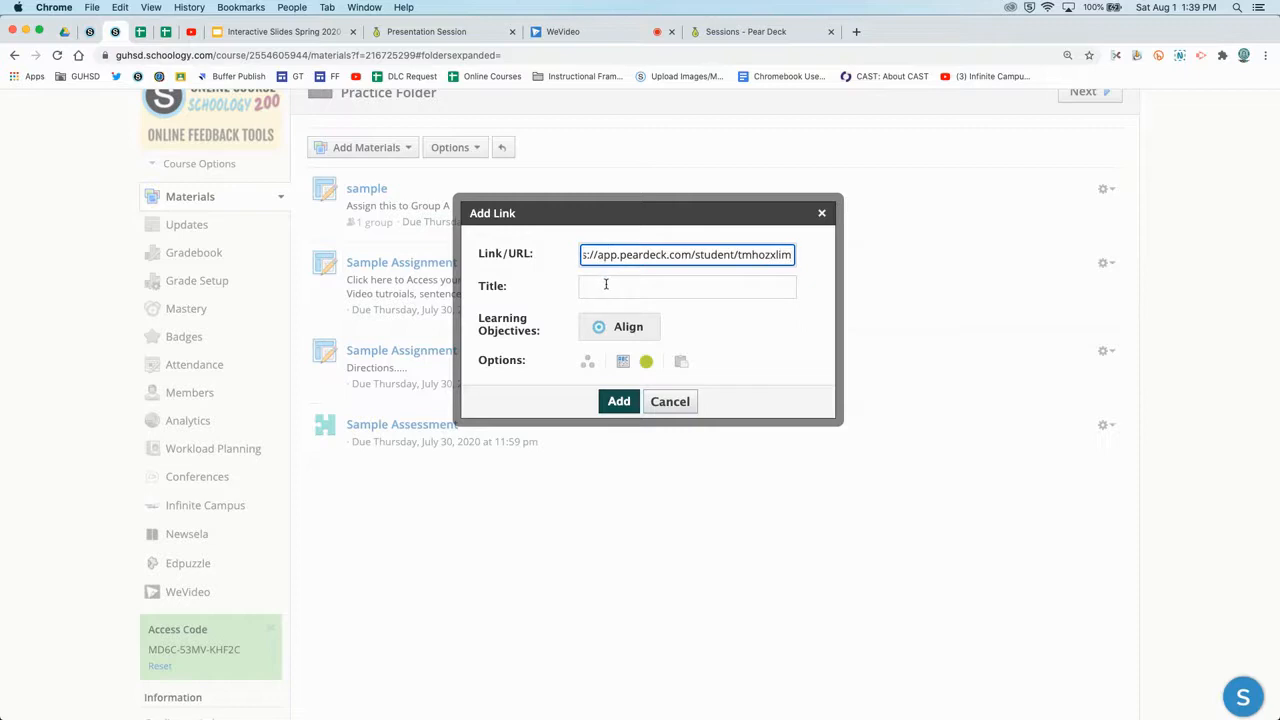
Title the link 'Pear Deck Lesson (non-graded)' and add it to the Practice Folder.
{"action": "left_click", "coordinate": [605, 285]}
{"action": "type", "text": "Pear Deck"}
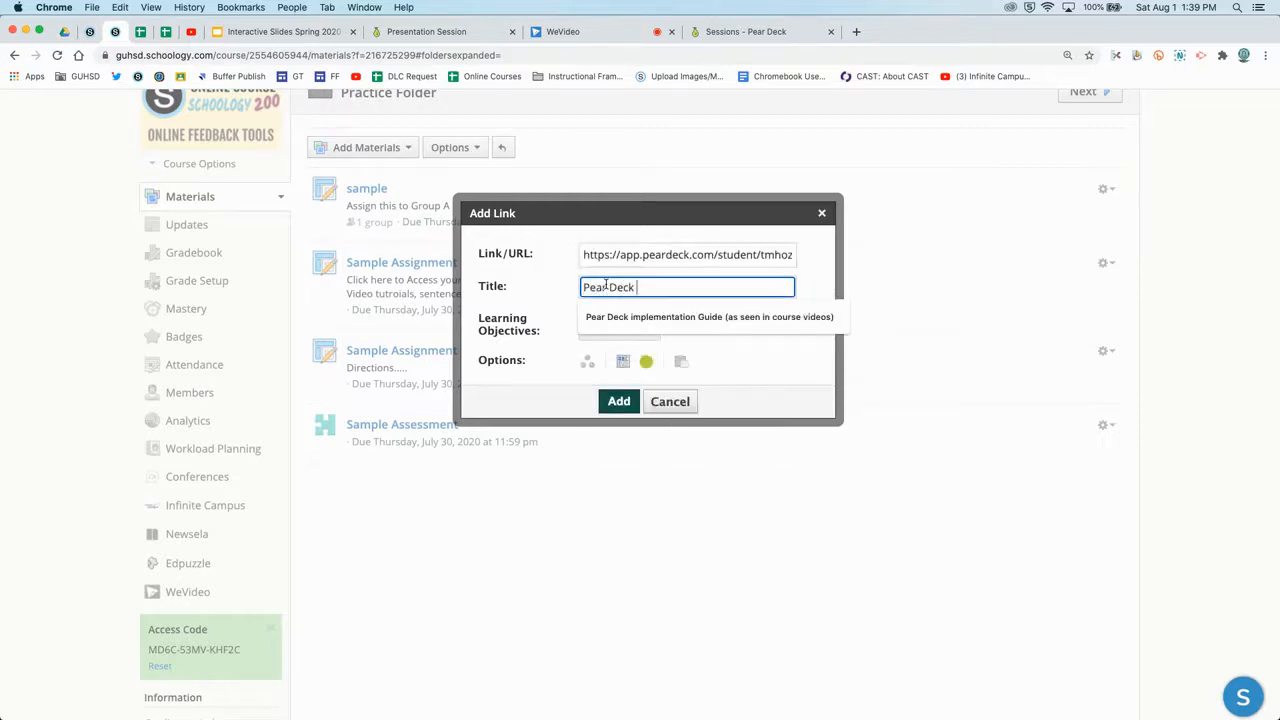
{"action": "type", "text": " Lesson (non-graded)"}
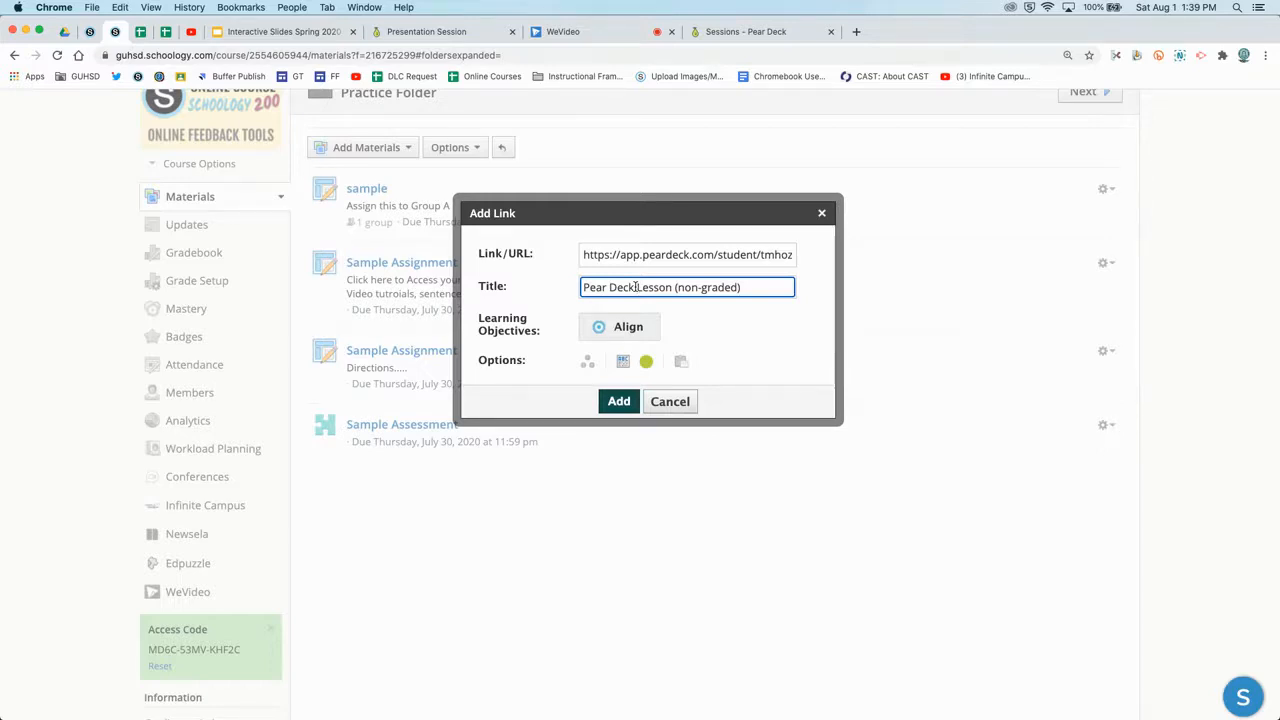
{"action": "double_click", "coordinate": [612, 287]}
{"action": "triple_click", "coordinate": [612, 287]}
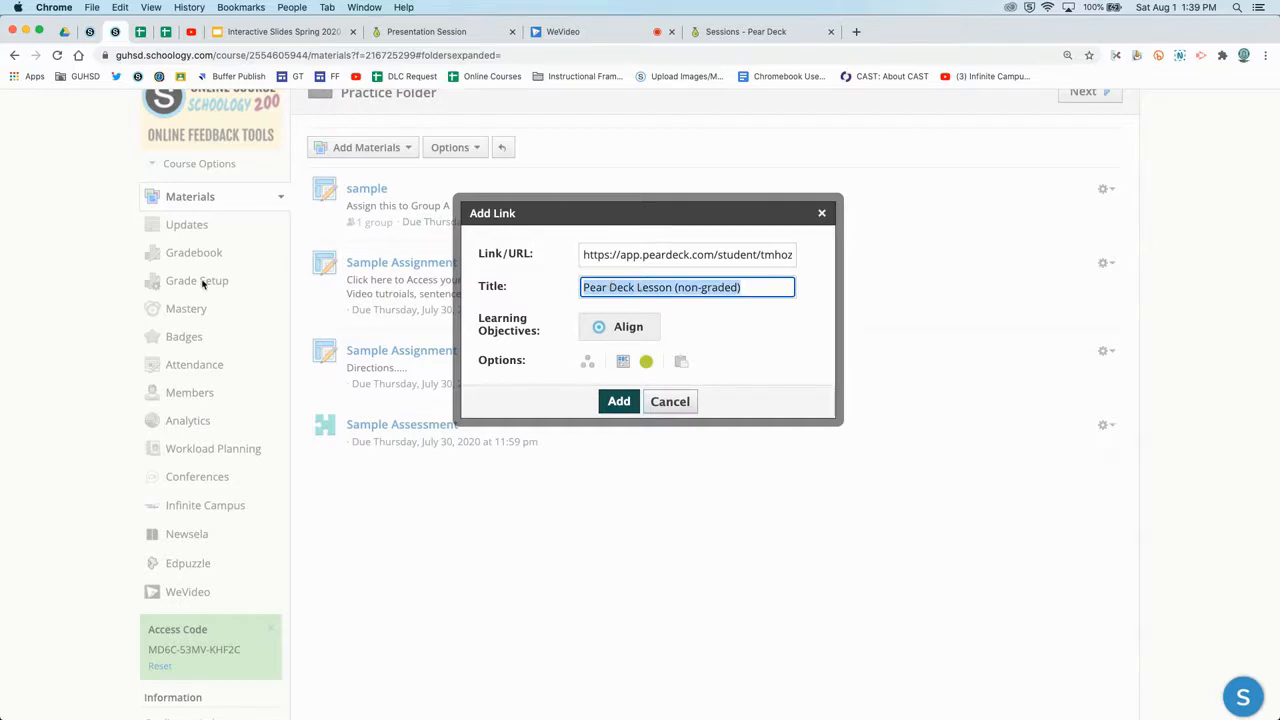
{"action": "left_click", "coordinate": [622, 287]}
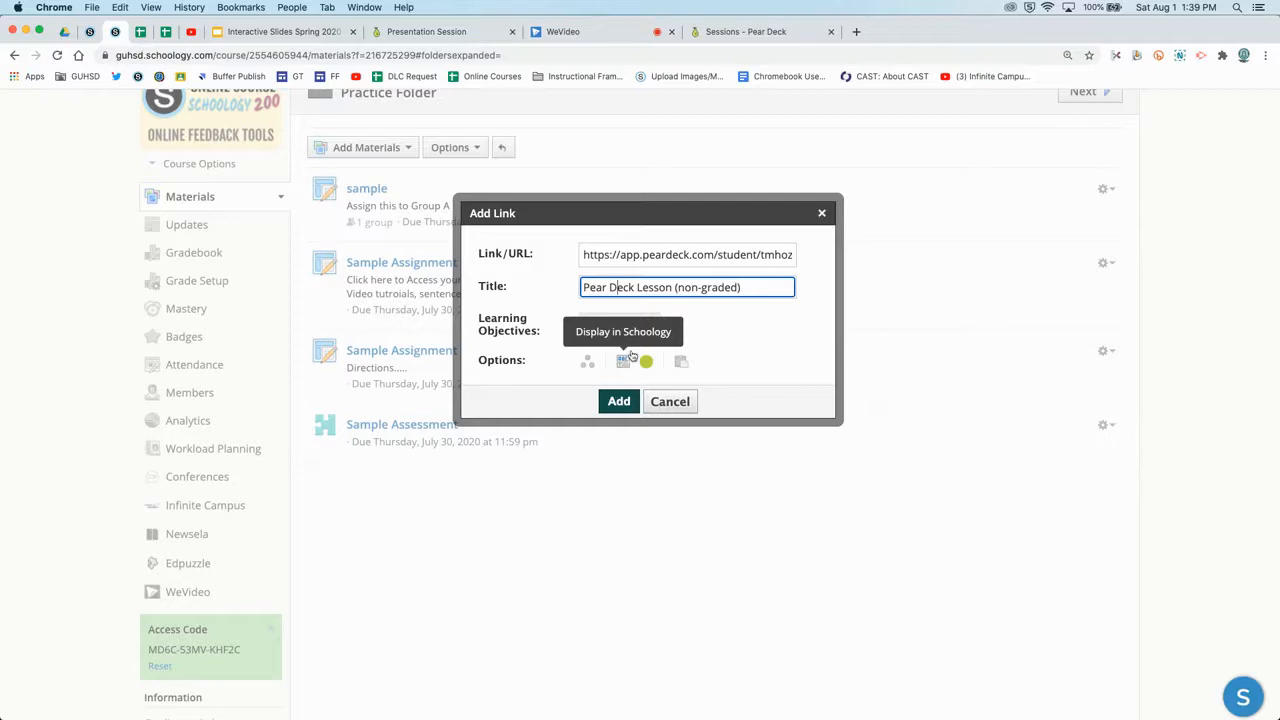
{"action": "left_click", "coordinate": [620, 401]}
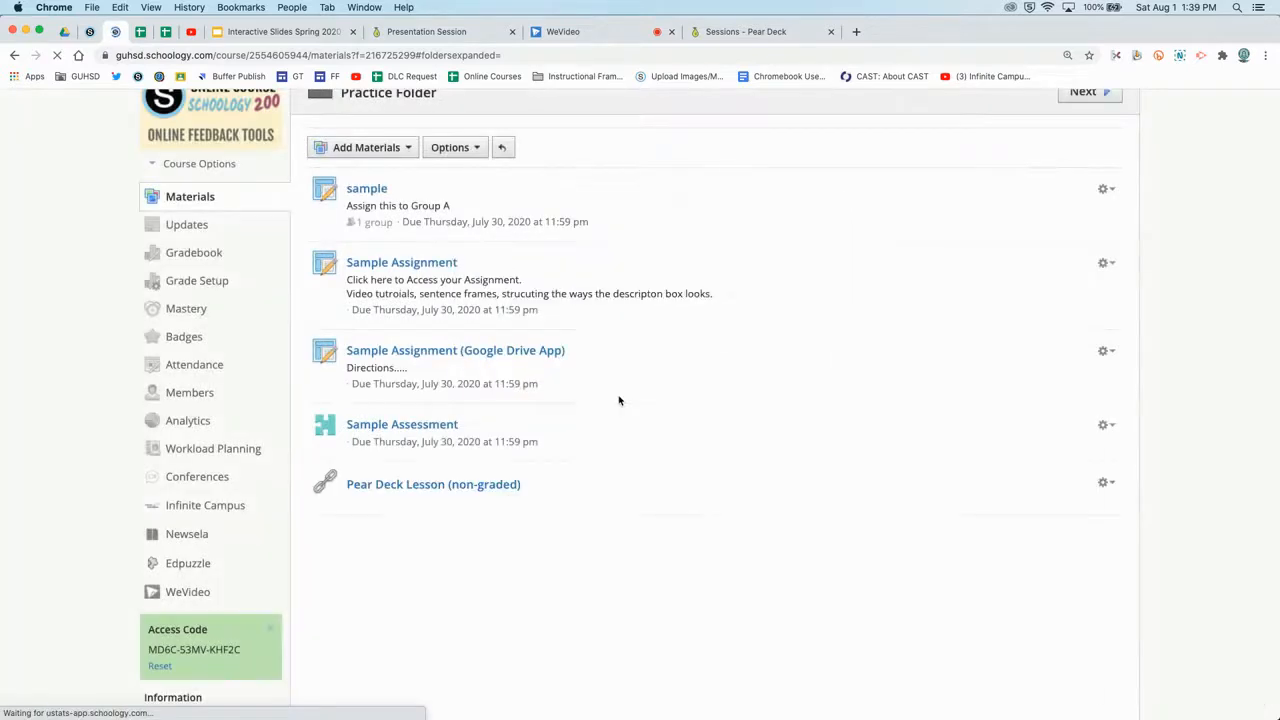
Open the Pear Deck Lesson (non-graded) item from the folder's materials list.
{"action": "scroll", "coordinate": [620, 432], "scroll_direction": "down", "scroll_amount": 2}
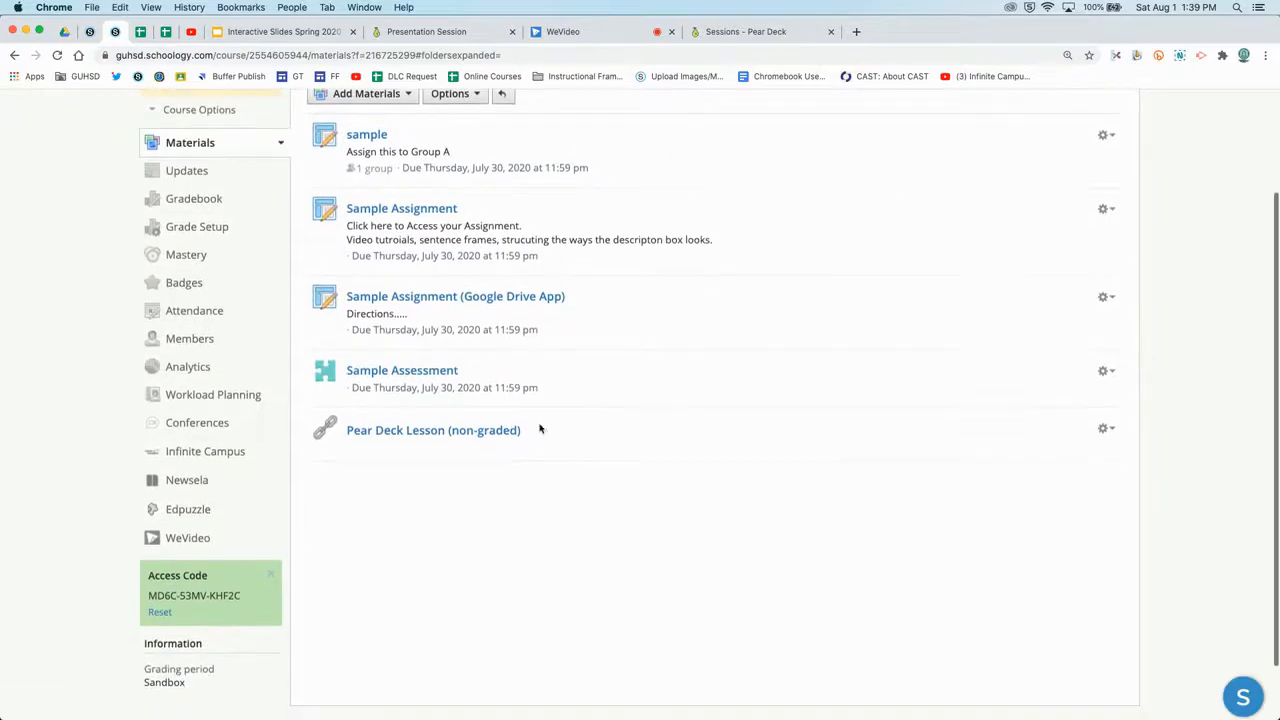
{"action": "left_click", "coordinate": [481, 430]}
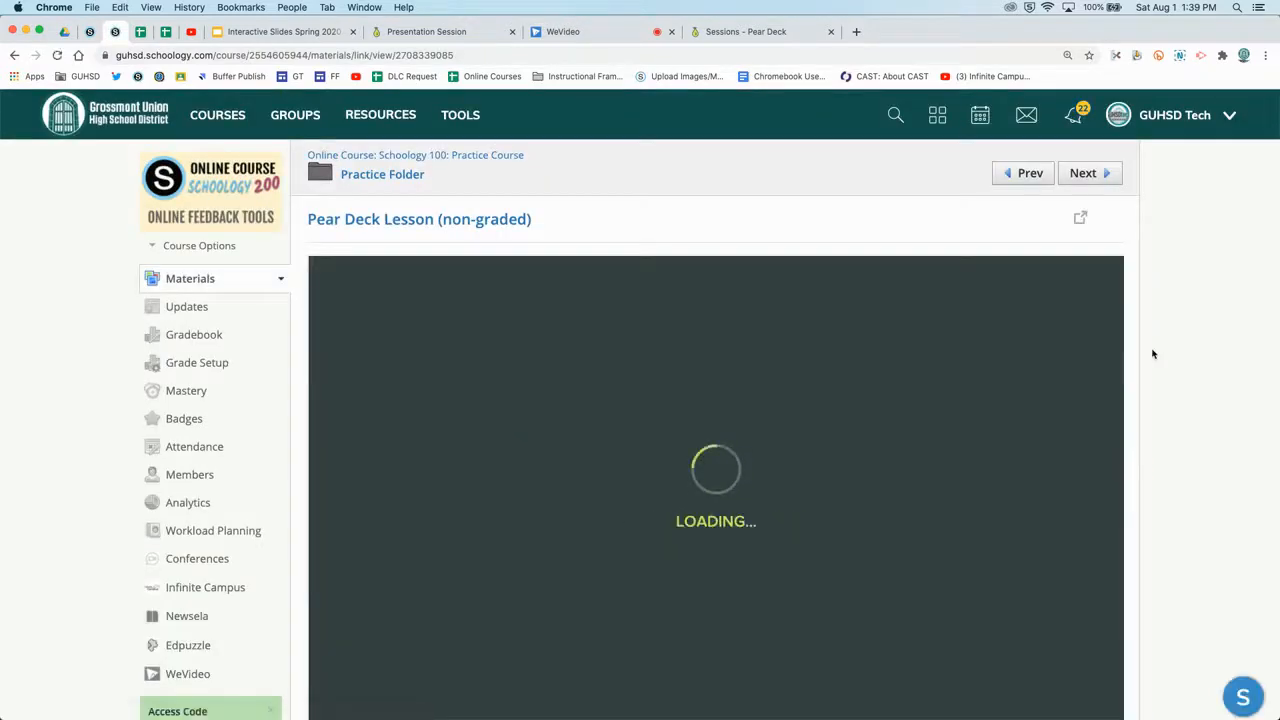
{"action": "scroll", "coordinate": [1152, 354], "scroll_direction": "down", "scroll_amount": 2}
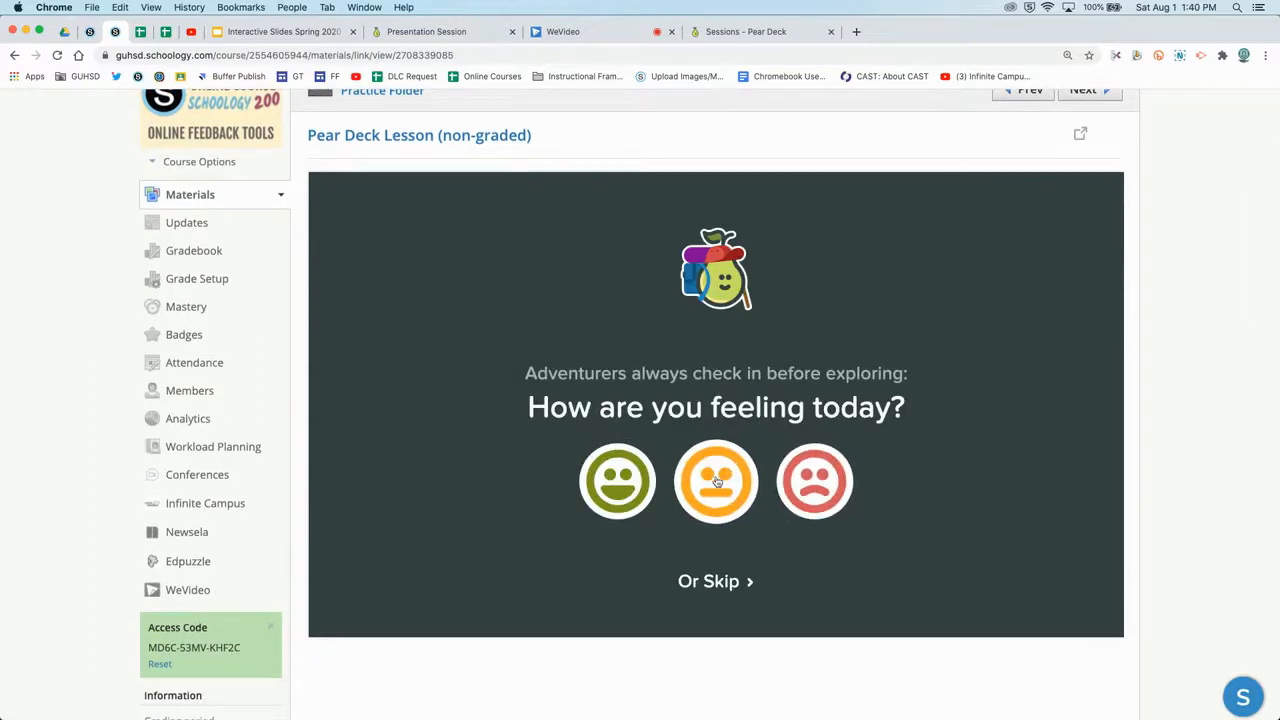
Answer the mood check-in with the green smiley and advance to slide 7.
{"action": "left_click", "coordinate": [630, 483]}
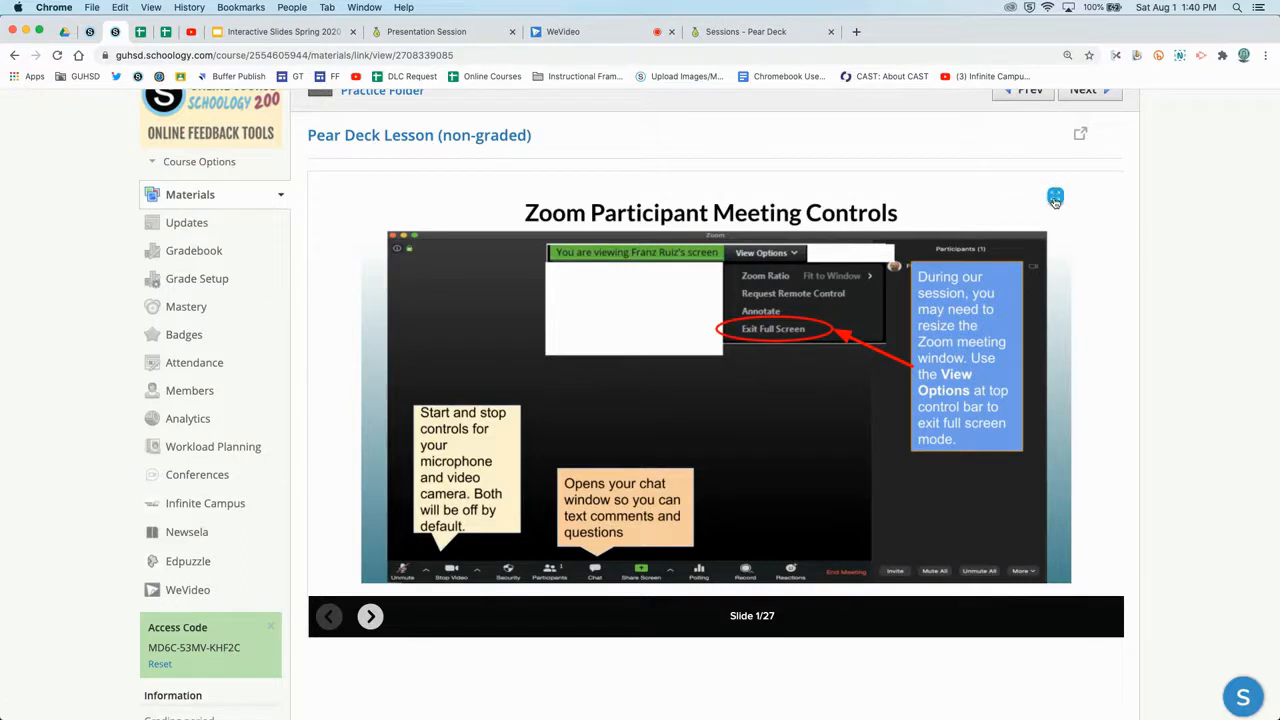
{"action": "left_click", "coordinate": [370, 617]}
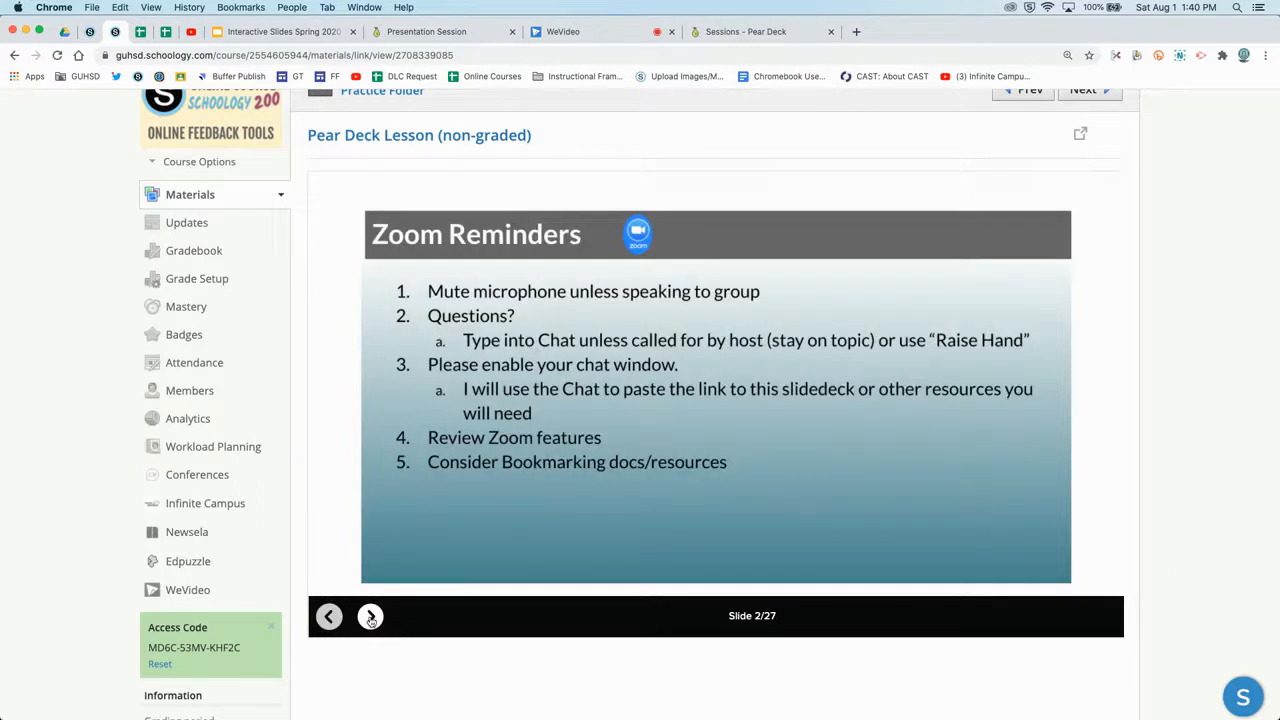
{"action": "left_click", "coordinate": [370, 617]}
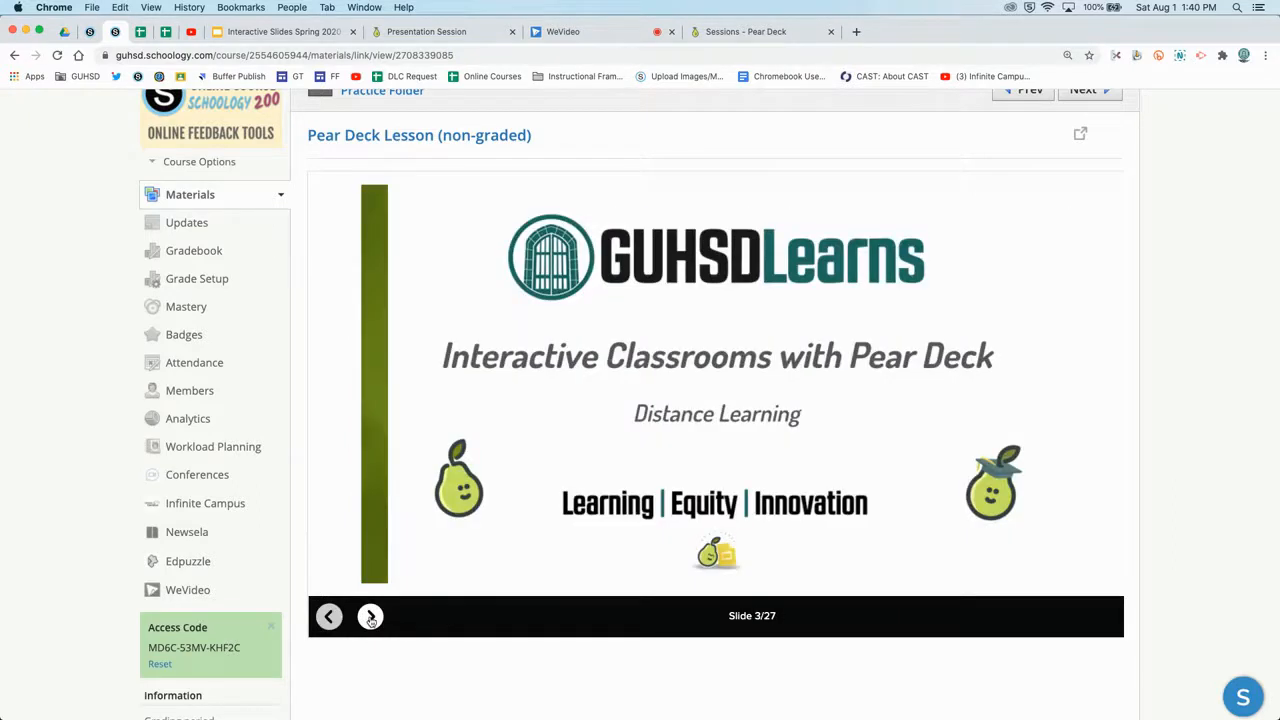
{"action": "left_click", "coordinate": [370, 617]}
{"action": "left_click", "coordinate": [370, 617]}
{"action": "left_click", "coordinate": [370, 617]}
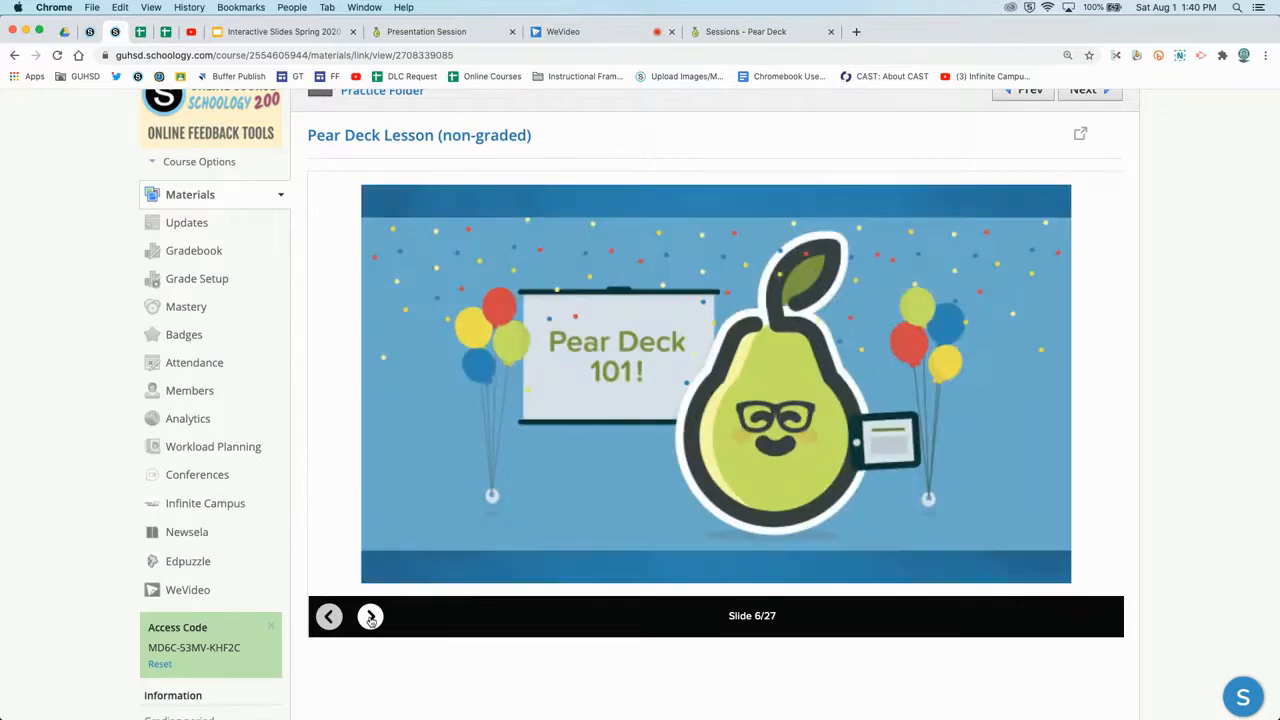
{"action": "left_click", "coordinate": [370, 617]}
Answer 'I'm already using it!' on slide 7 and 'Language' on slide 9, reaching slide 10.
{"action": "left_click", "coordinate": [866, 280]}
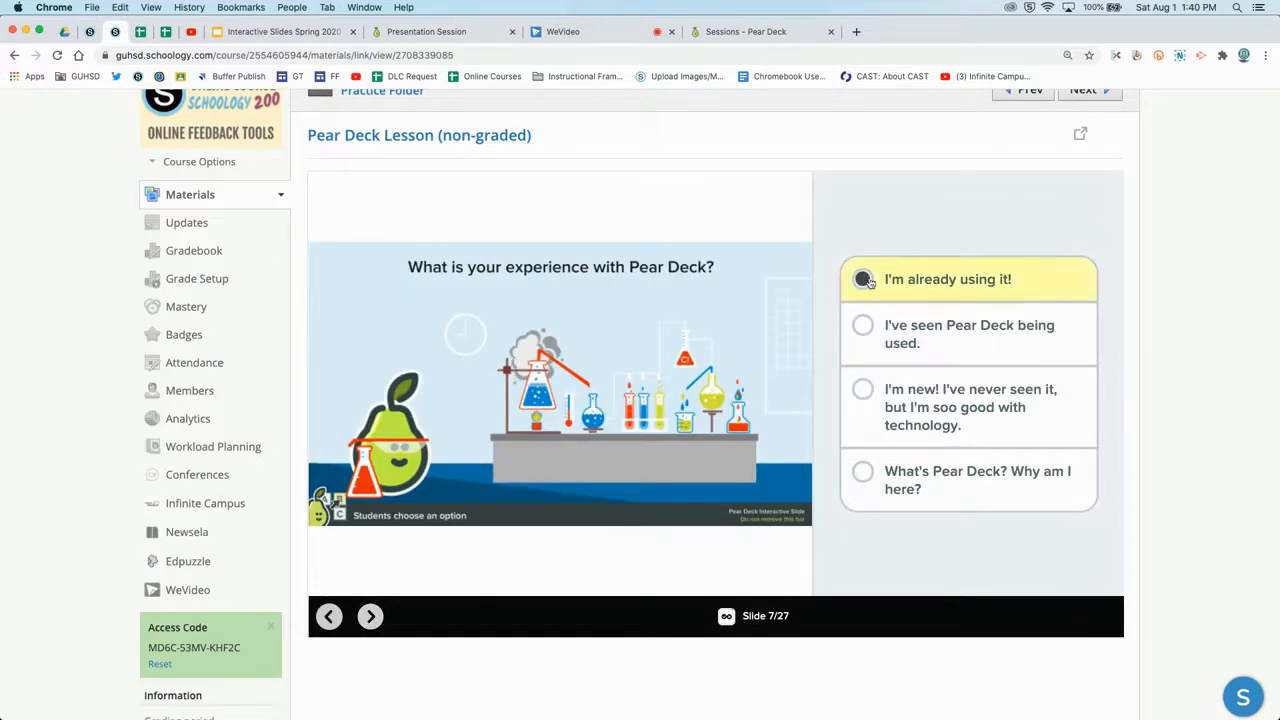
{"action": "left_click", "coordinate": [370, 617]}
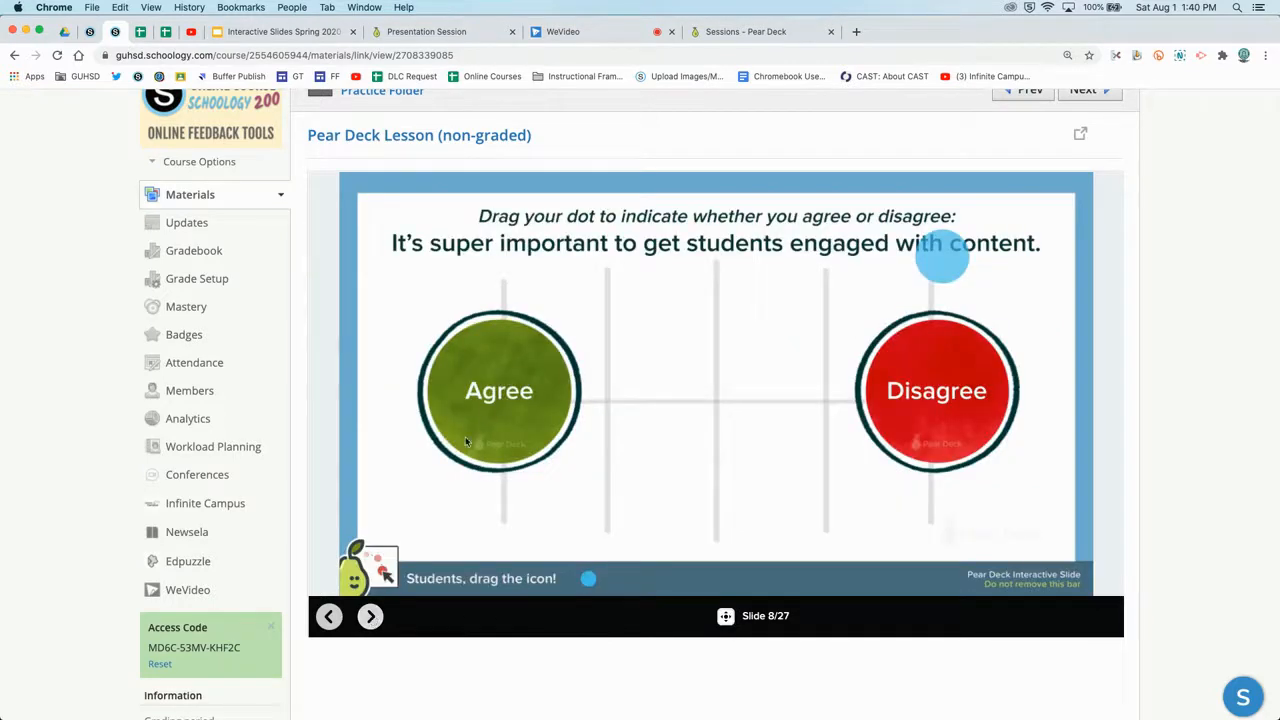
{"action": "left_click", "coordinate": [370, 617]}
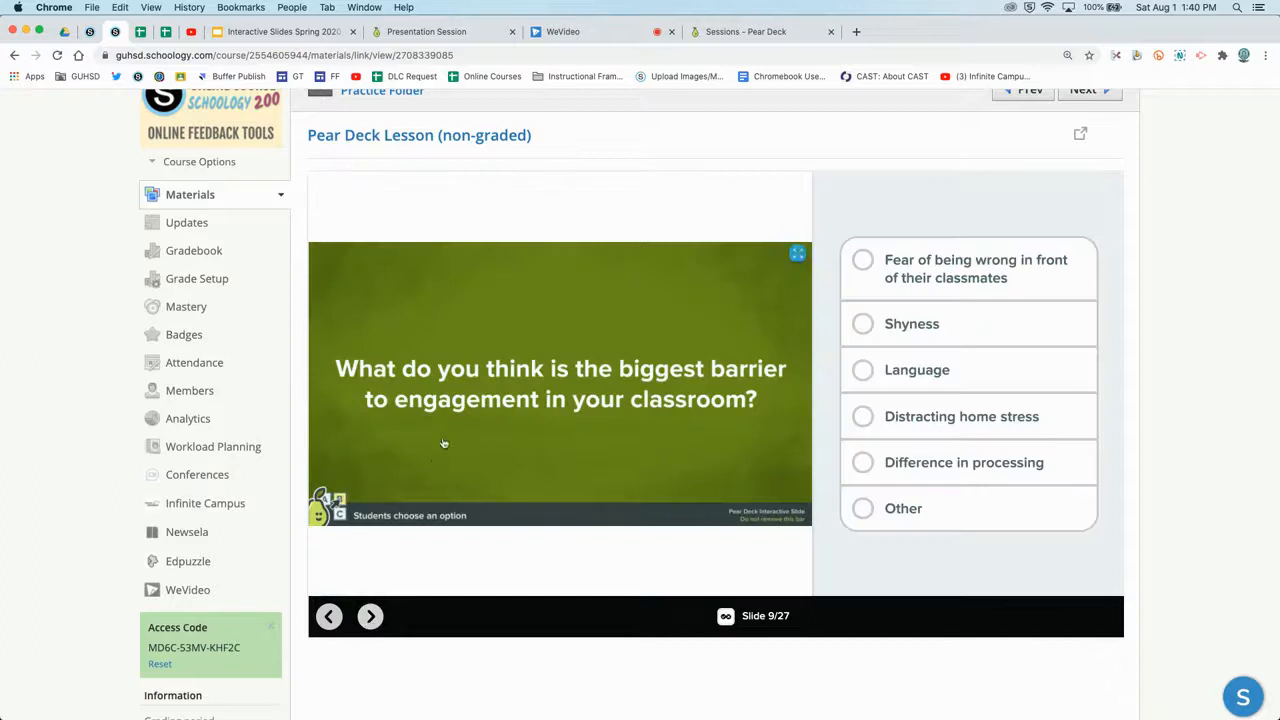
{"action": "left_click", "coordinate": [860, 370]}
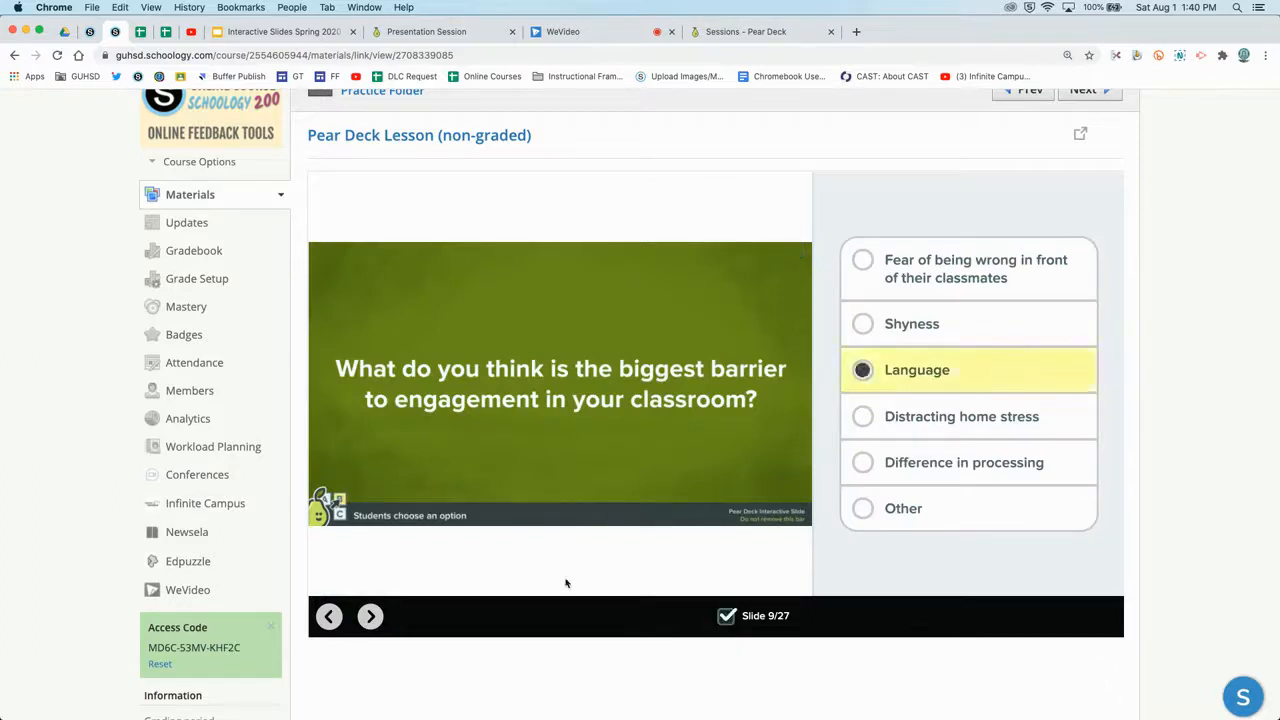
{"action": "left_click", "coordinate": [370, 617]}
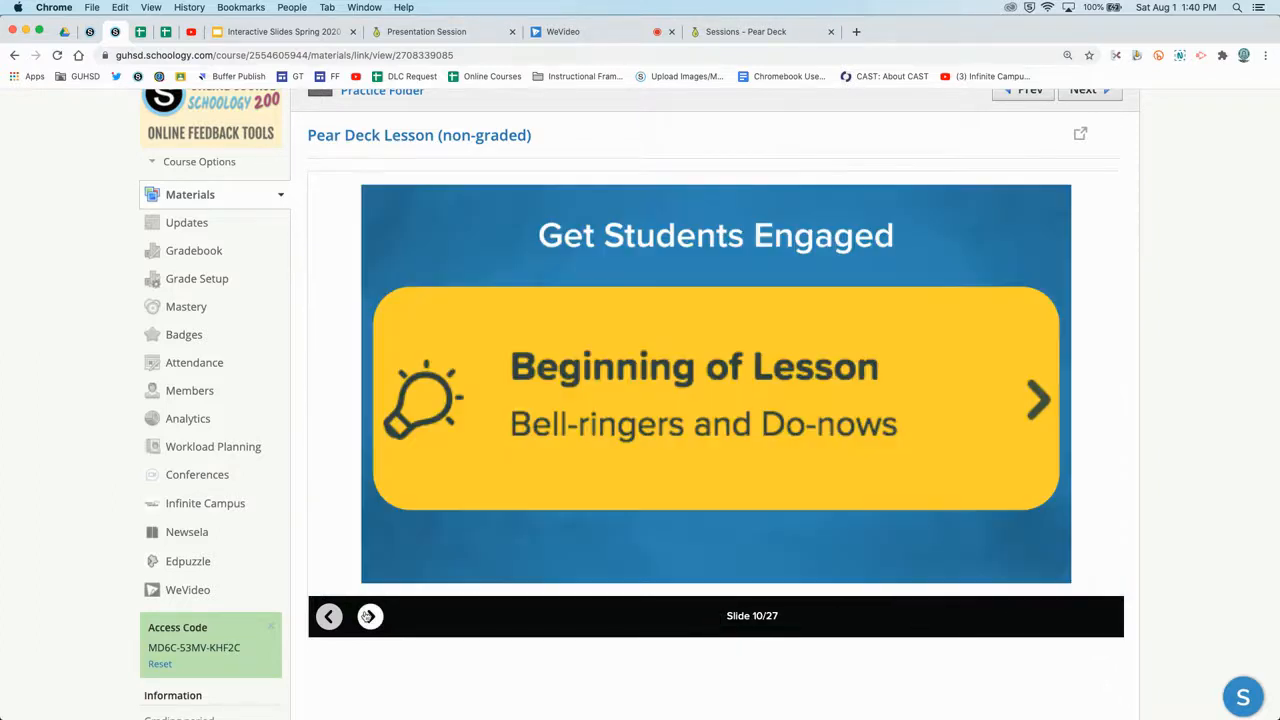
{"action": "left_click", "coordinate": [325, 31]}
On the teacher dashboard, view slide 7's responses as cards with notes closed.
{"action": "left_click", "coordinate": [395, 31]}
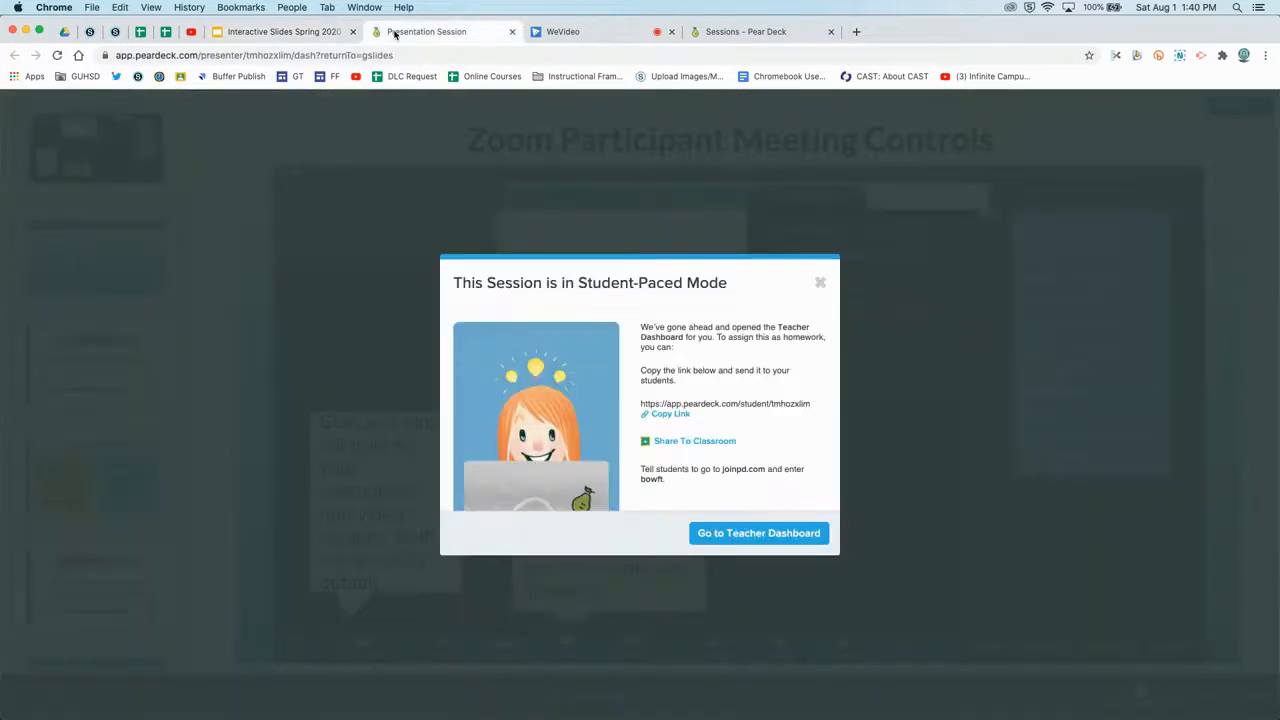
{"action": "left_click", "coordinate": [737, 535]}
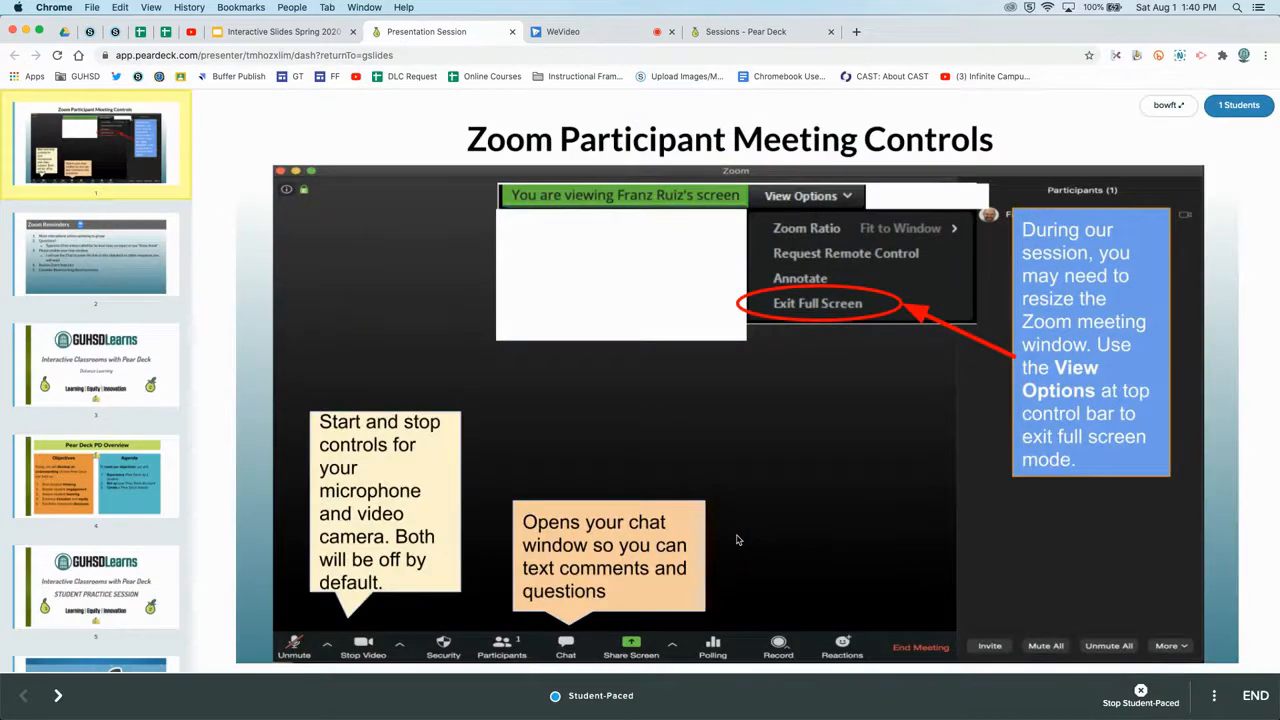
{"action": "scroll", "coordinate": [140, 475], "scroll_direction": "down", "scroll_amount": 3}
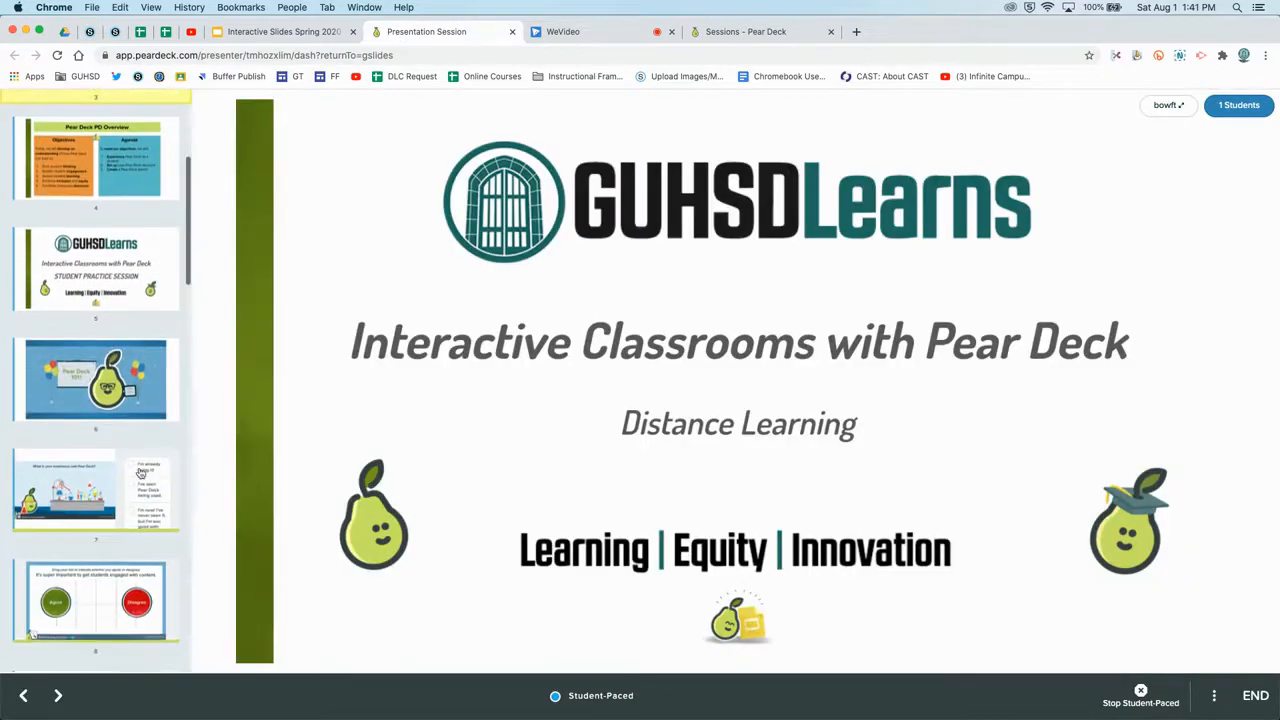
{"action": "left_click", "coordinate": [140, 475]}
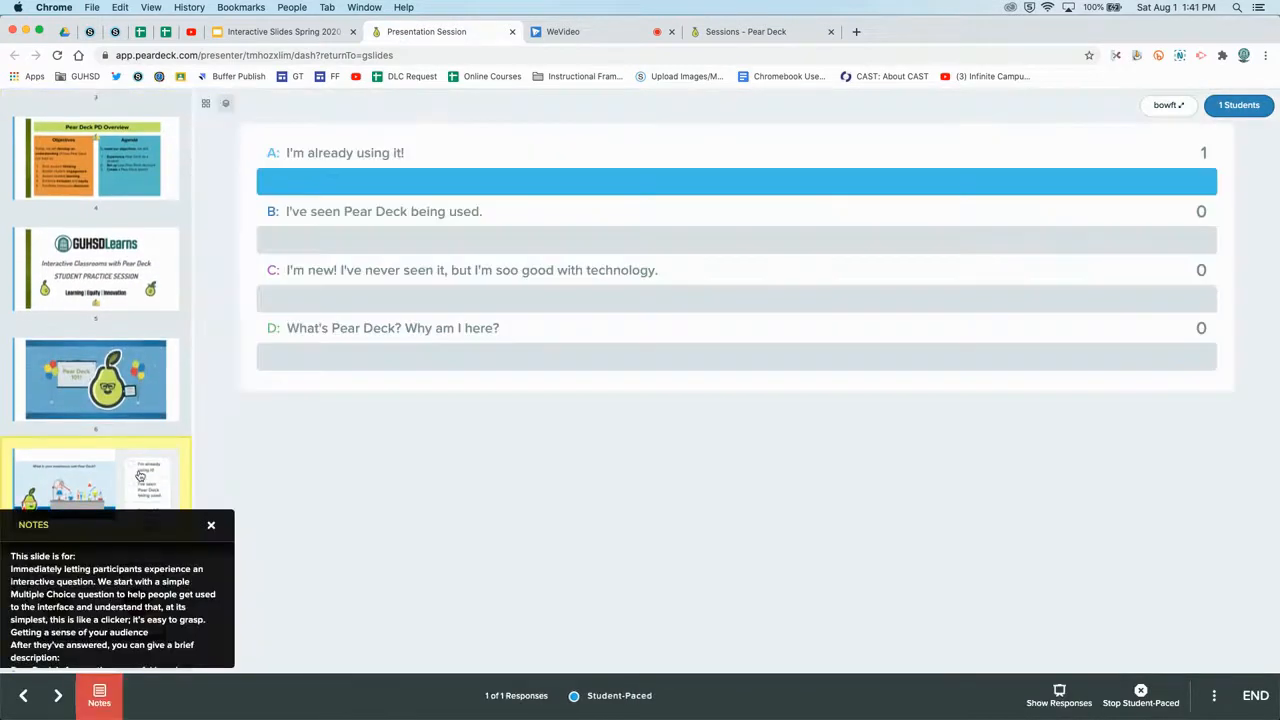
{"action": "left_click", "coordinate": [211, 525]}
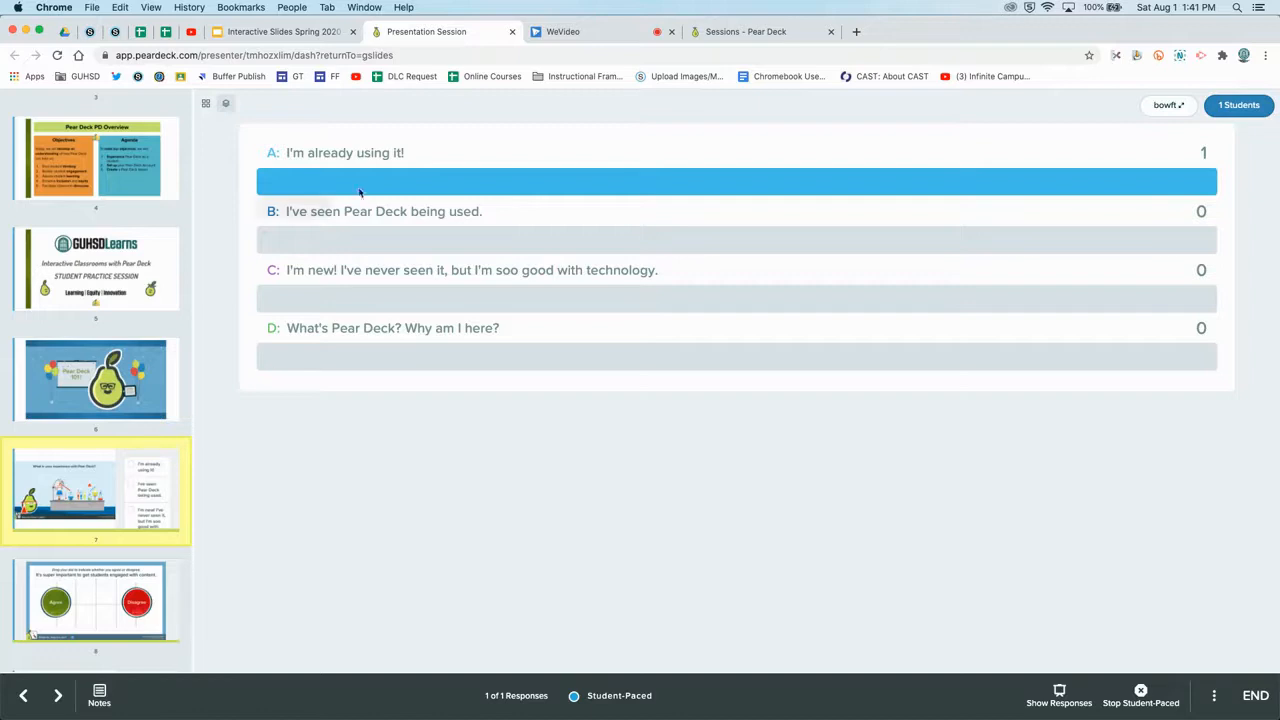
{"action": "left_click", "coordinate": [207, 106]}
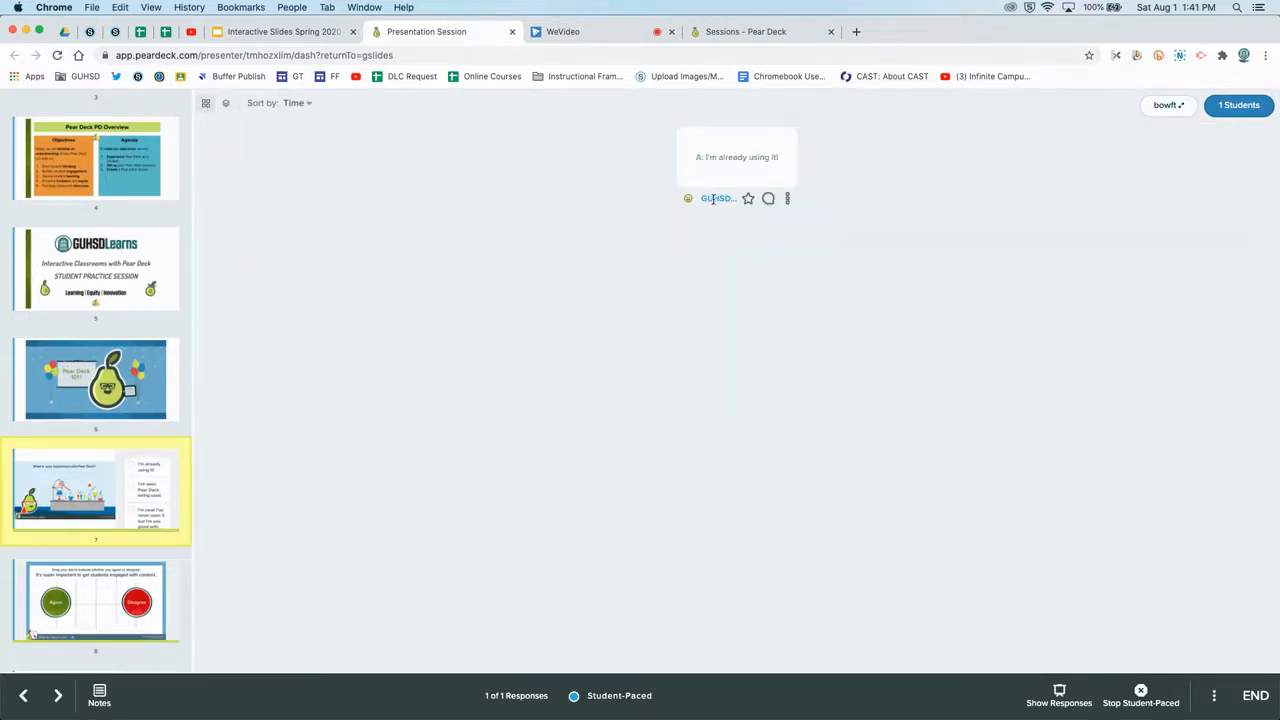
Review the student responses for slides 8 and 9.
{"action": "scroll", "coordinate": [110, 484], "scroll_direction": "down", "scroll_amount": 3}
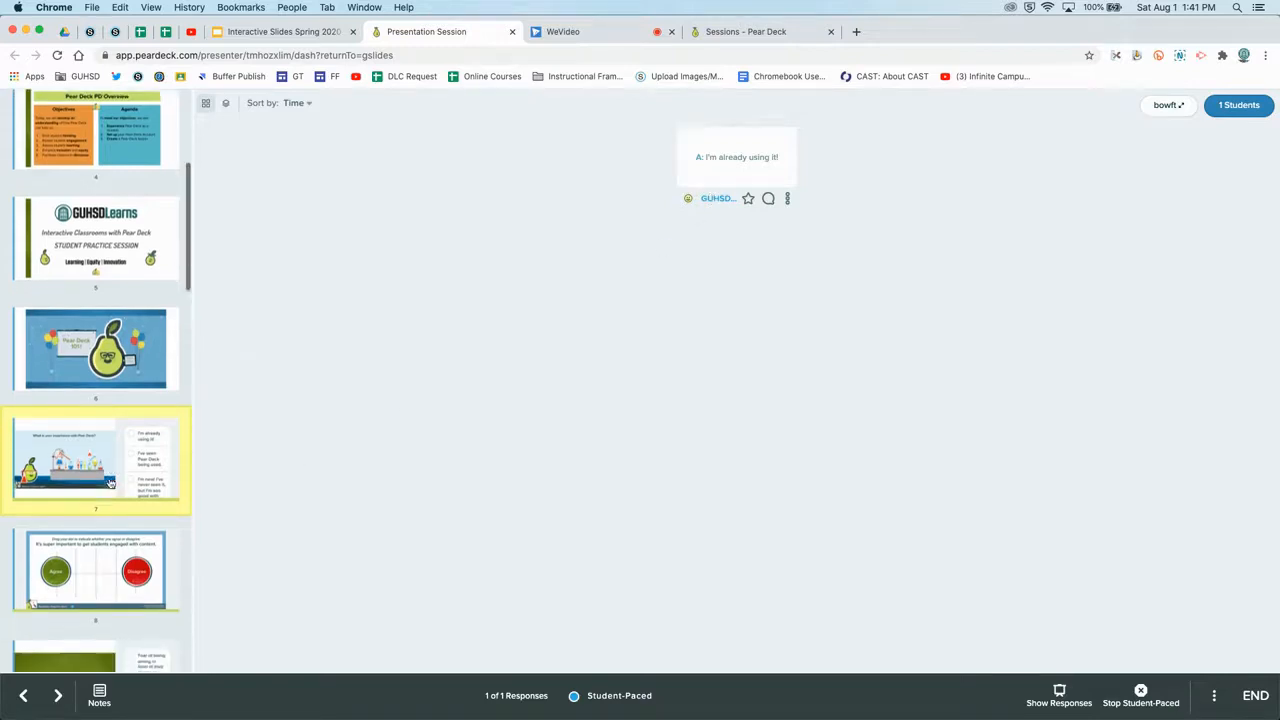
{"action": "scroll", "coordinate": [110, 484], "scroll_direction": "up", "scroll_amount": 1}
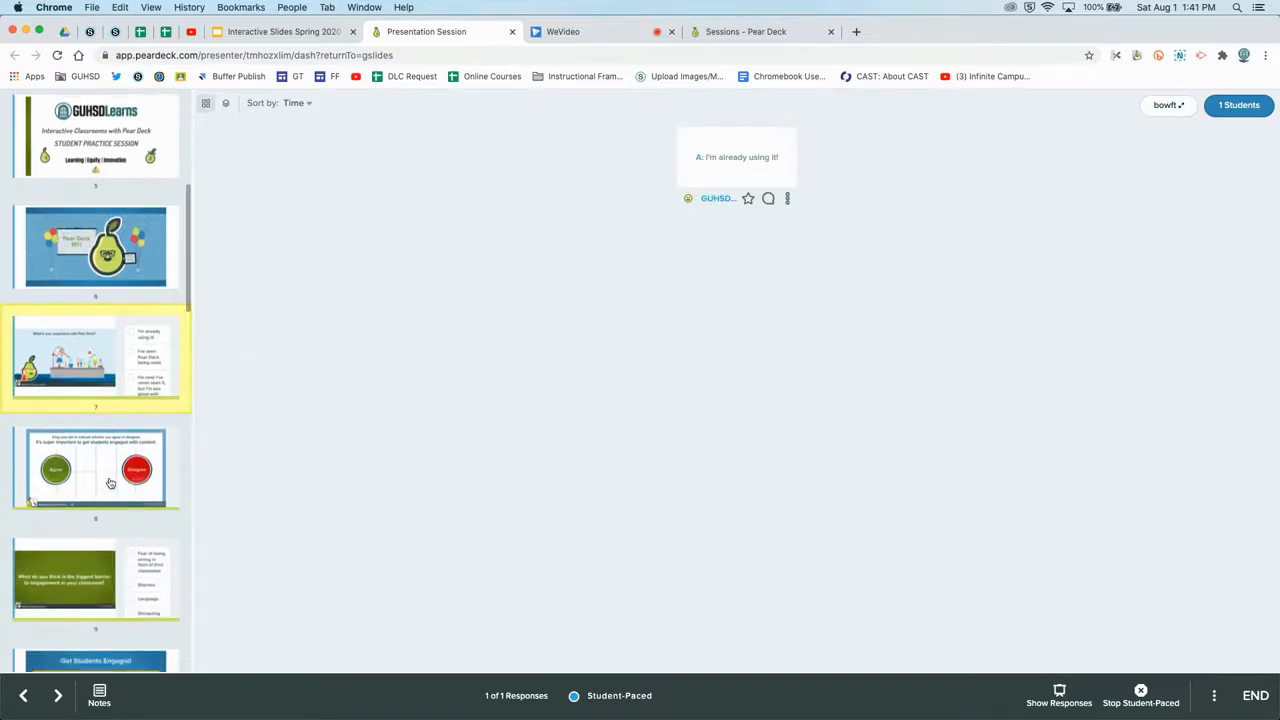
{"action": "left_click", "coordinate": [110, 482]}
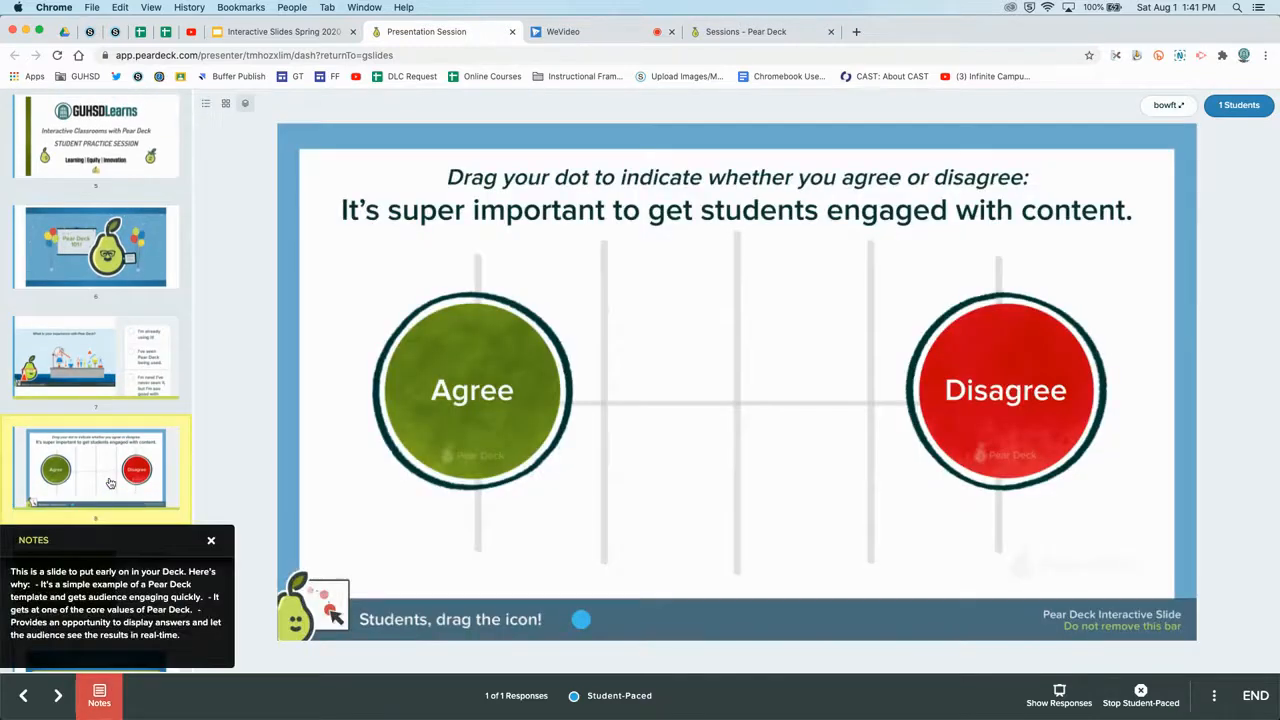
{"action": "left_click", "coordinate": [211, 540]}
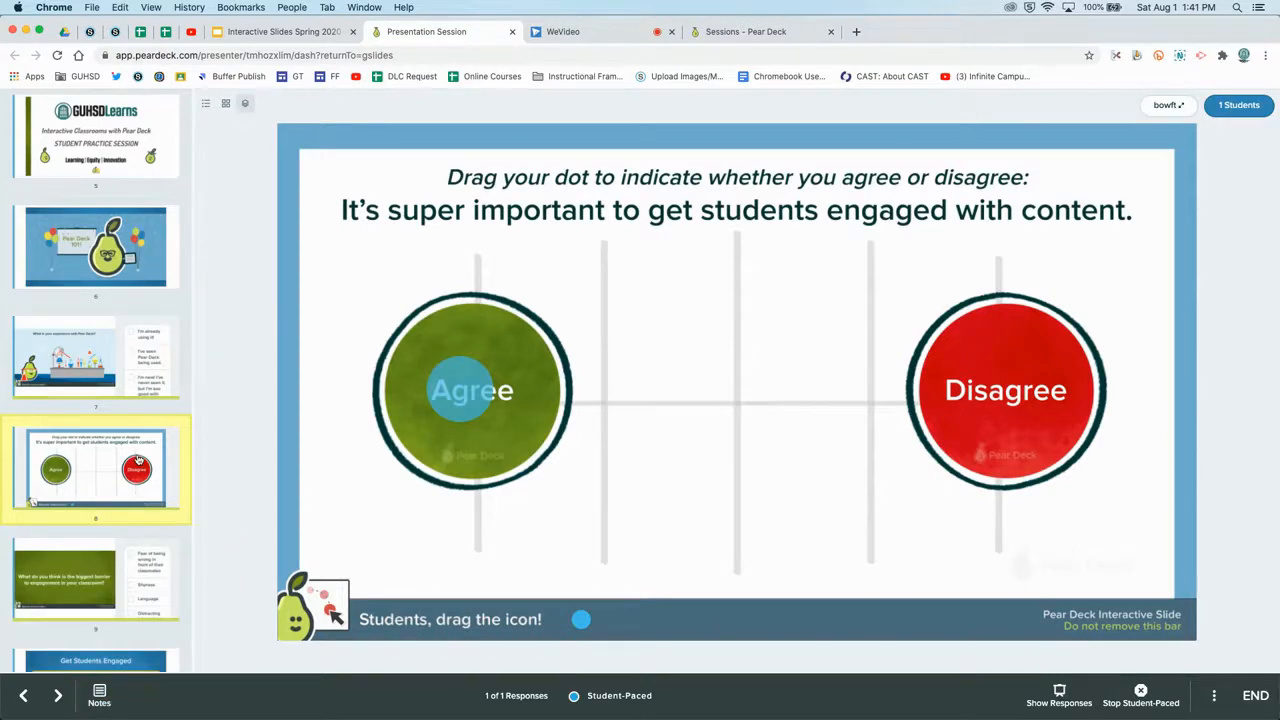
{"action": "left_click", "coordinate": [134, 563]}
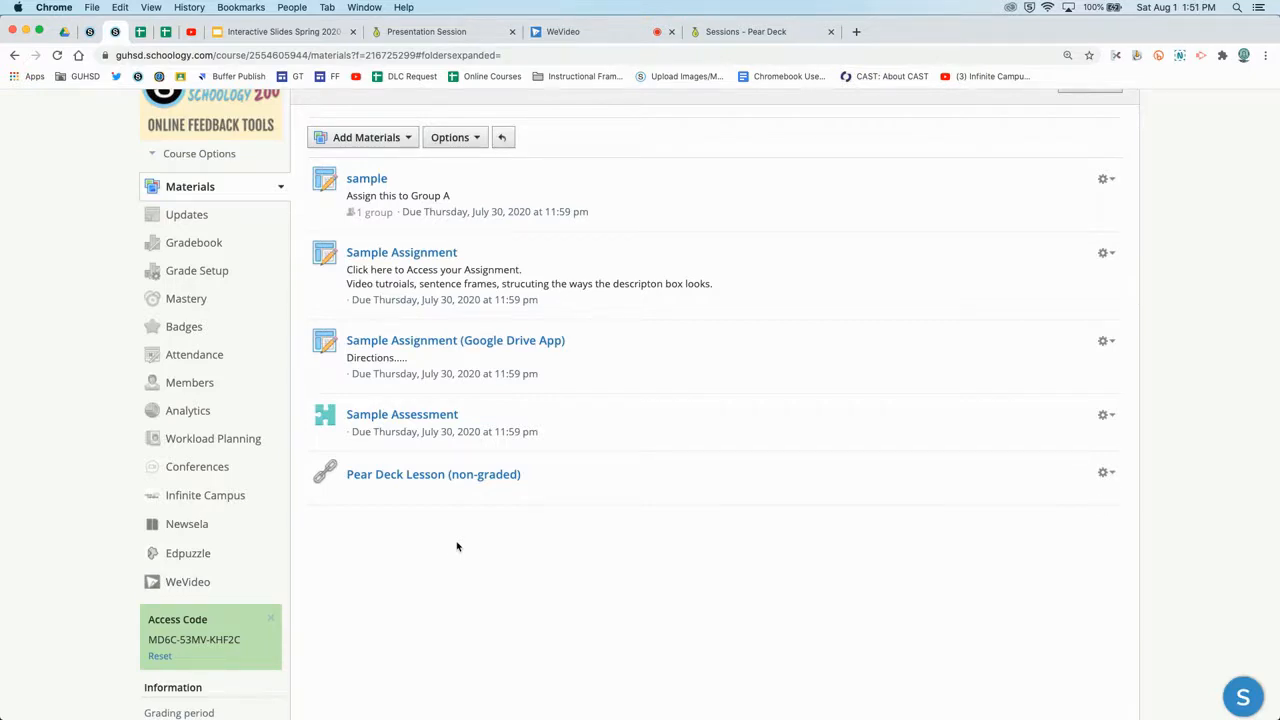
Open the Add External Tool form via Add Materials > Add File/Link/External Tool.
{"action": "scroll", "coordinate": [457, 543], "scroll_direction": "up", "scroll_amount": 1}
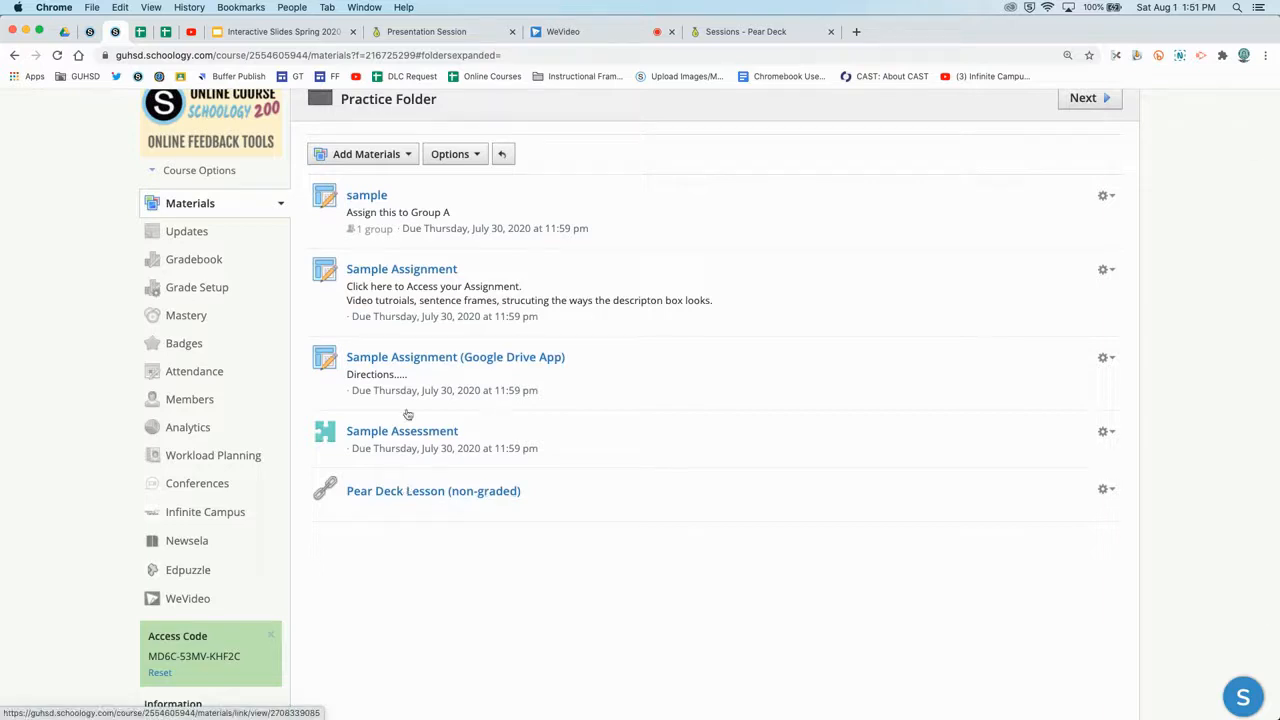
{"action": "left_click", "coordinate": [386, 158]}
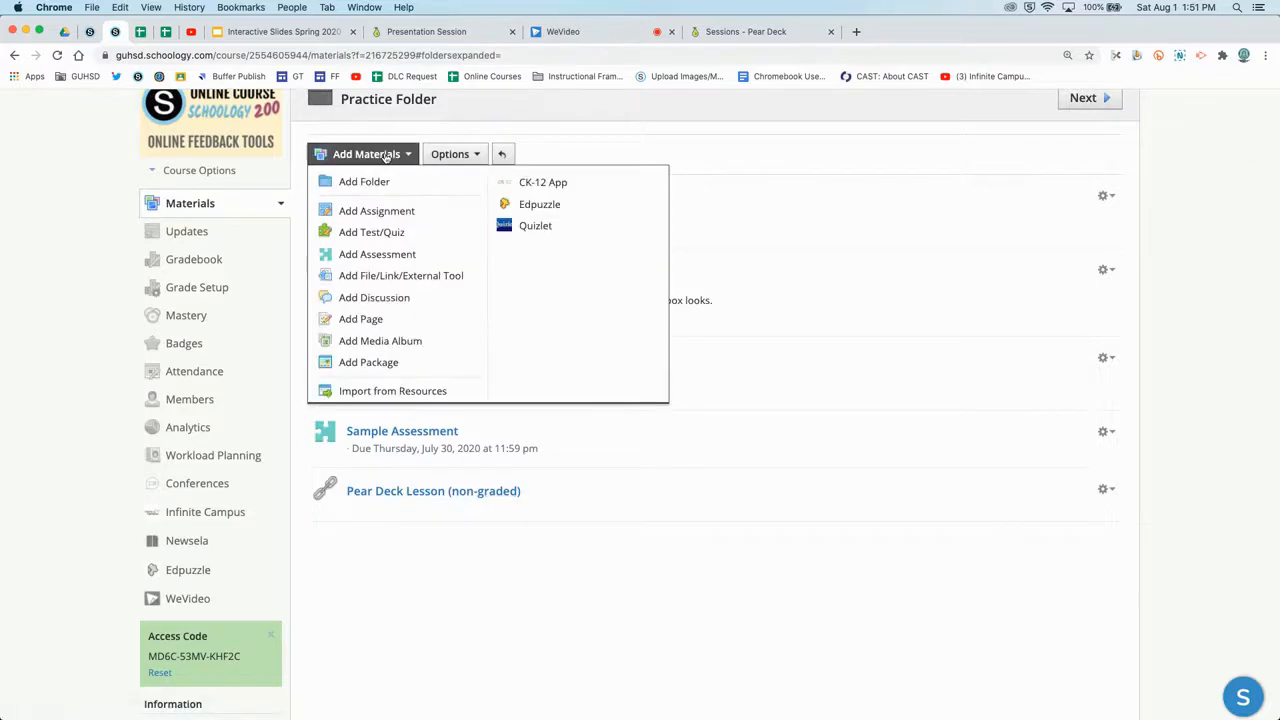
{"action": "left_click", "coordinate": [402, 276]}
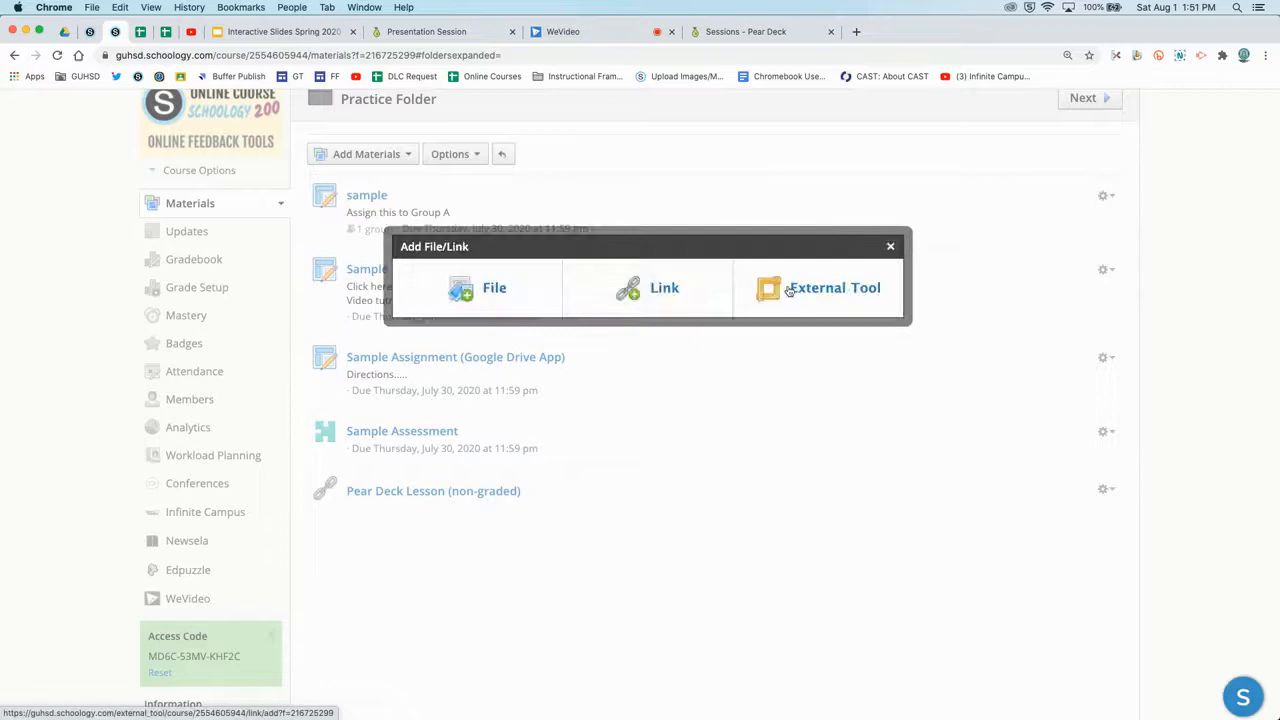
{"action": "left_click", "coordinate": [789, 289]}
{"action": "left_click", "coordinate": [636, 238]}
Title the tool 'pear deck (graded)', paste the Pear Deck student URL, and enable grading.
{"action": "type", "text": "pear deck"}
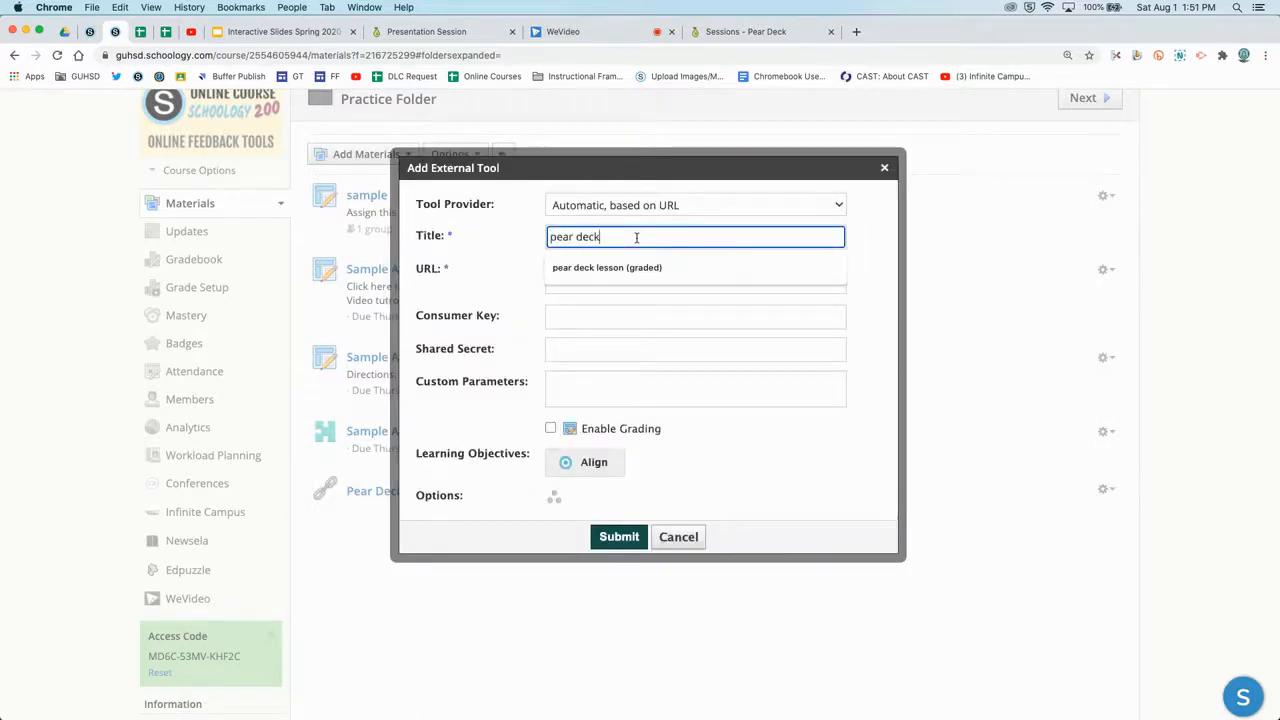
{"action": "type", "text": " (grade)"}
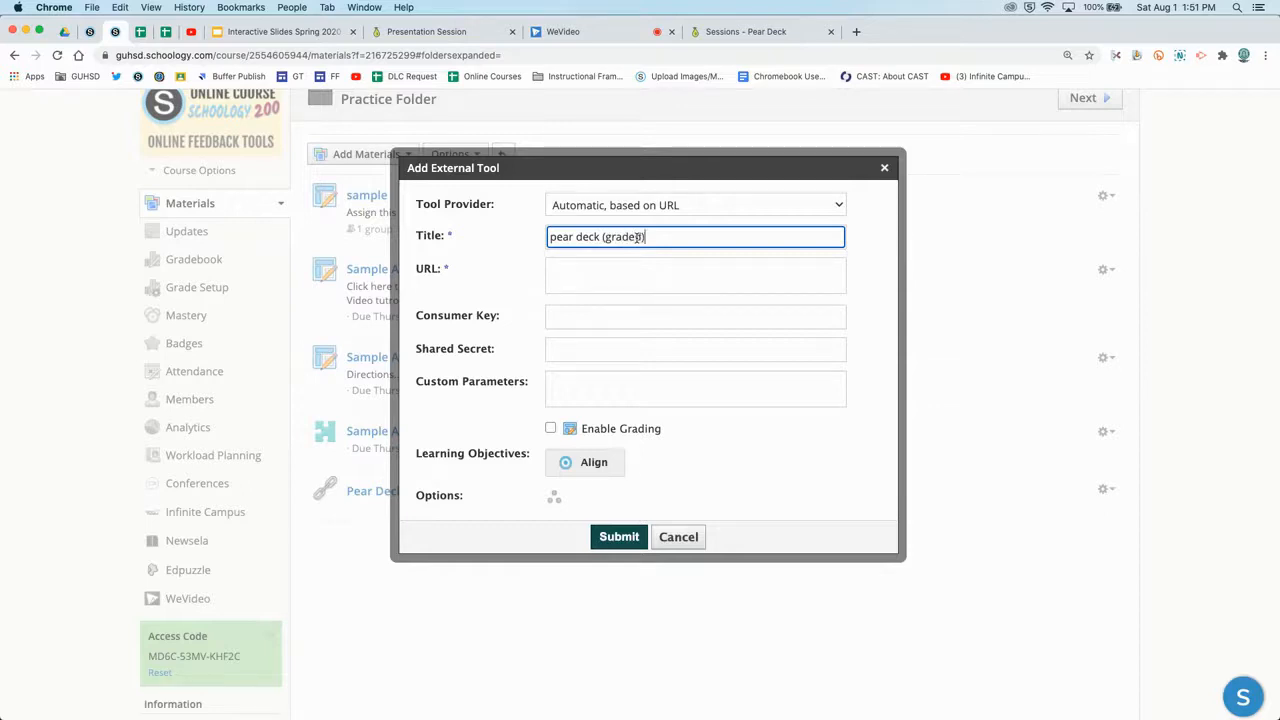
{"action": "left_click", "coordinate": [604, 267]}
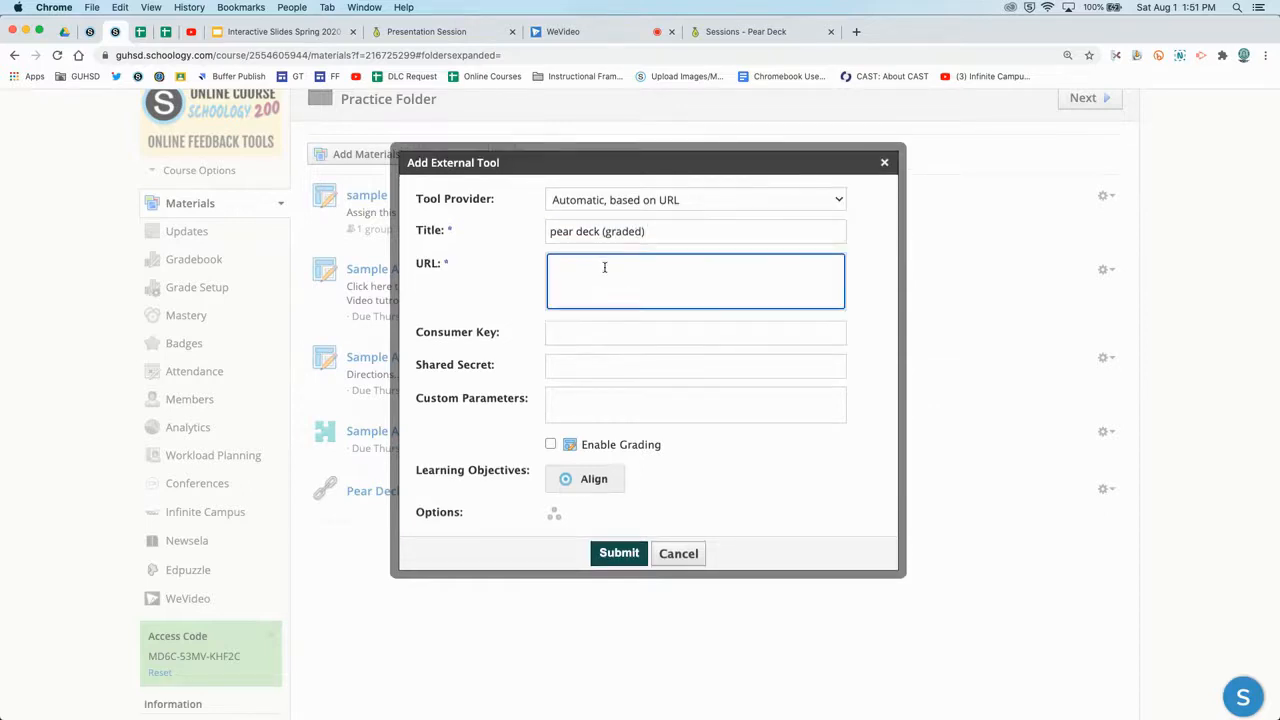
{"action": "type", "text": "https://app.peardeck.com/student/tmhozxlim"}
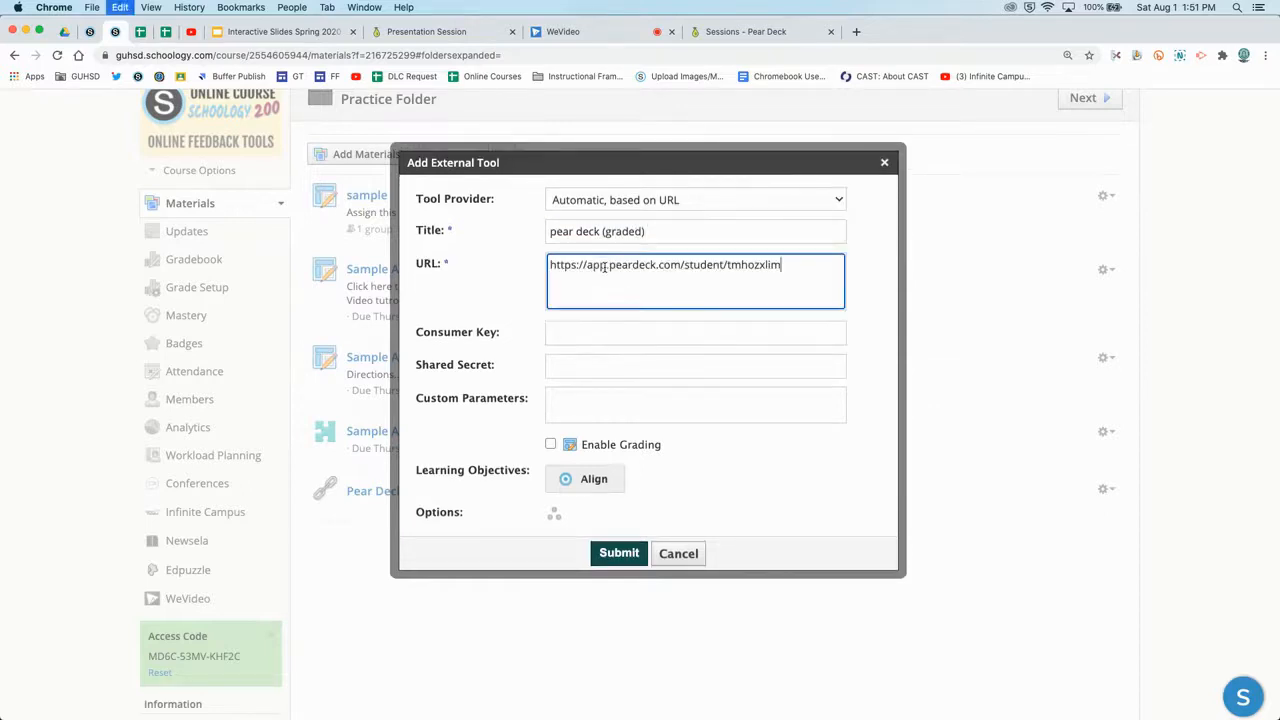
{"action": "scroll", "coordinate": [574, 397], "scroll_direction": "down", "scroll_amount": 1}
{"action": "left_click", "coordinate": [551, 391]}
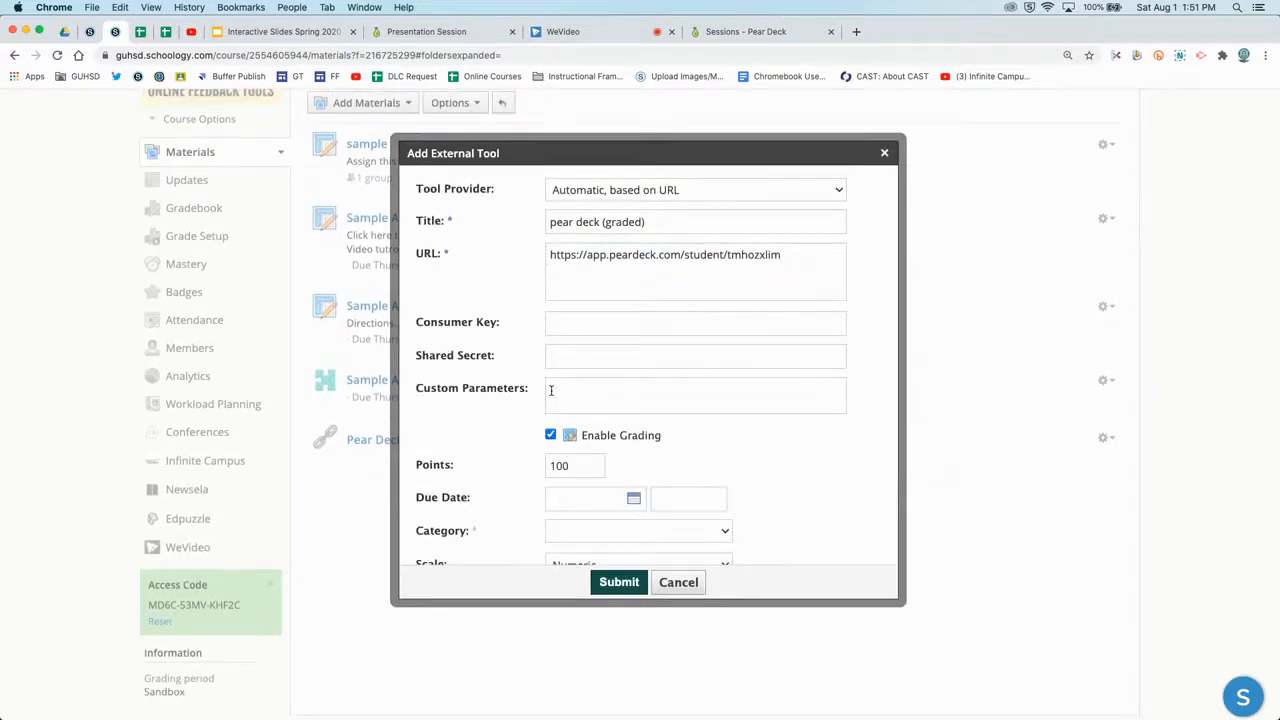
{"action": "scroll", "coordinate": [545, 420], "scroll_direction": "down", "scroll_amount": 2}
Set 10 points, due date 8/31/20, category Classwork, and submit the item.
{"action": "double_click", "coordinate": [555, 407]}
{"action": "type", "text": "10"}
{"action": "left_click", "coordinate": [573, 438]}
{"action": "left_click", "coordinate": [650, 425]}
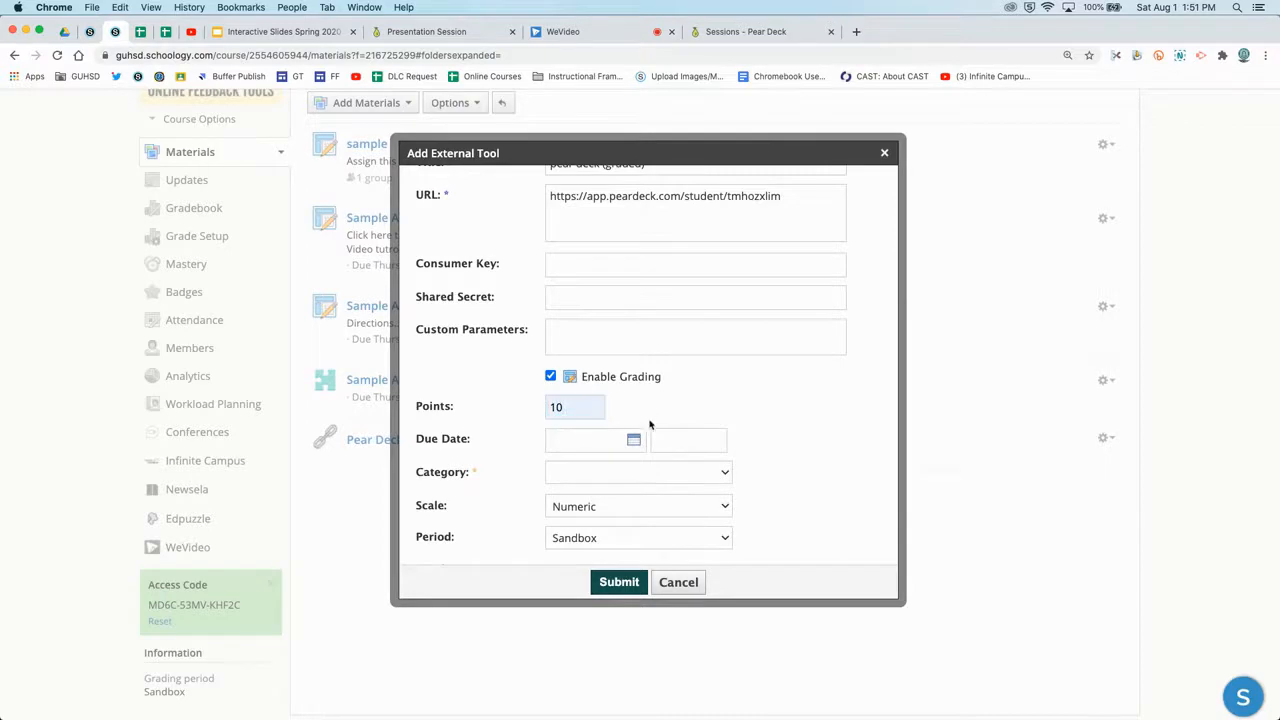
{"action": "left_click", "coordinate": [633, 440]}
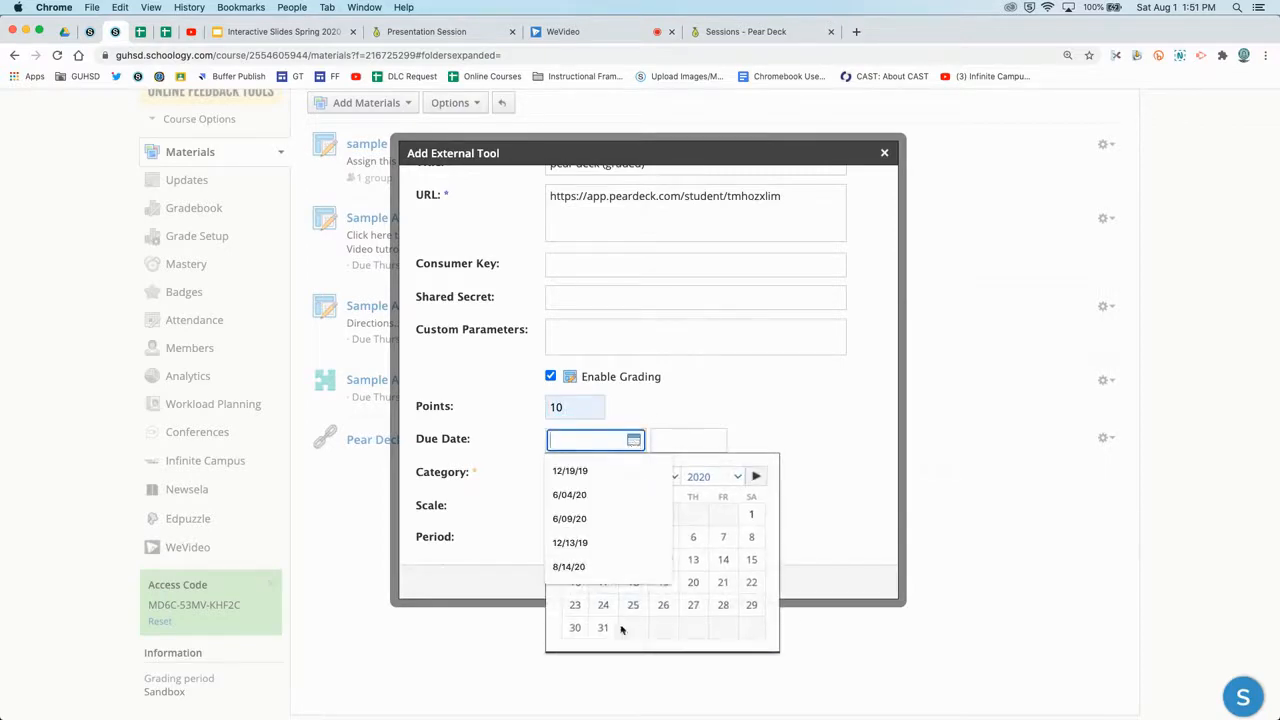
{"action": "left_click", "coordinate": [605, 630]}
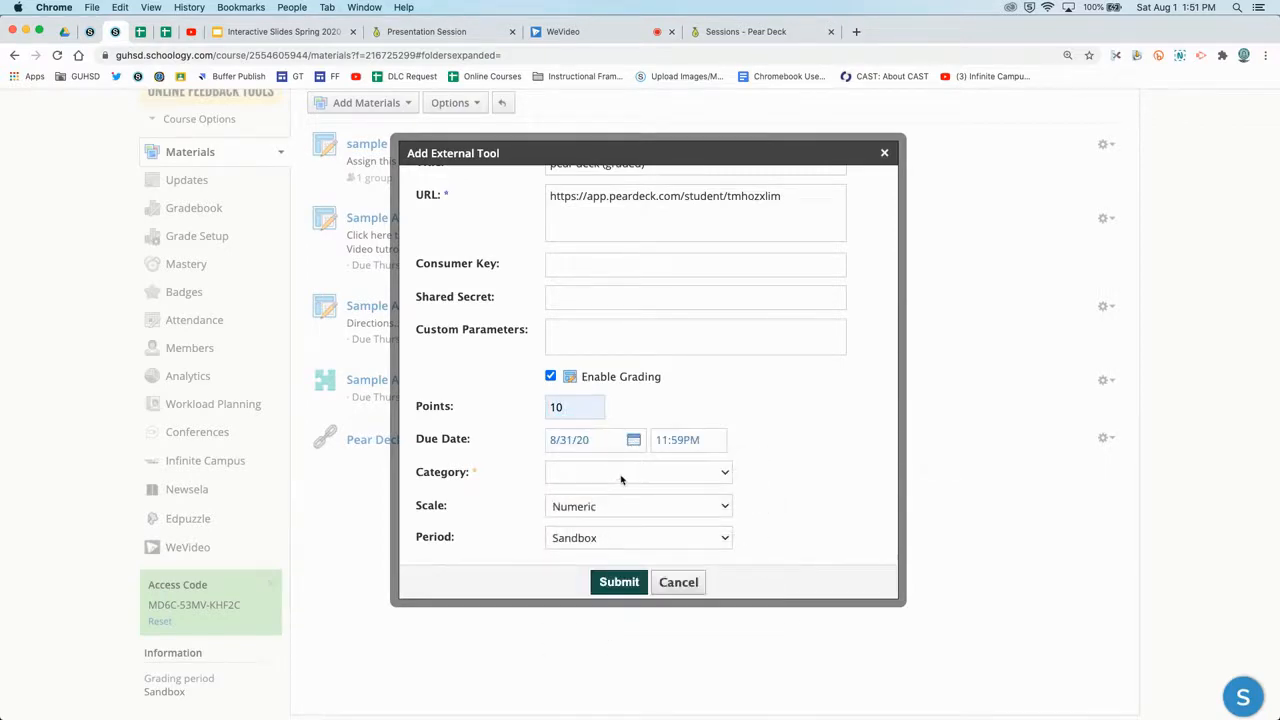
{"action": "left_click", "coordinate": [621, 479]}
{"action": "left_click", "coordinate": [620, 497]}
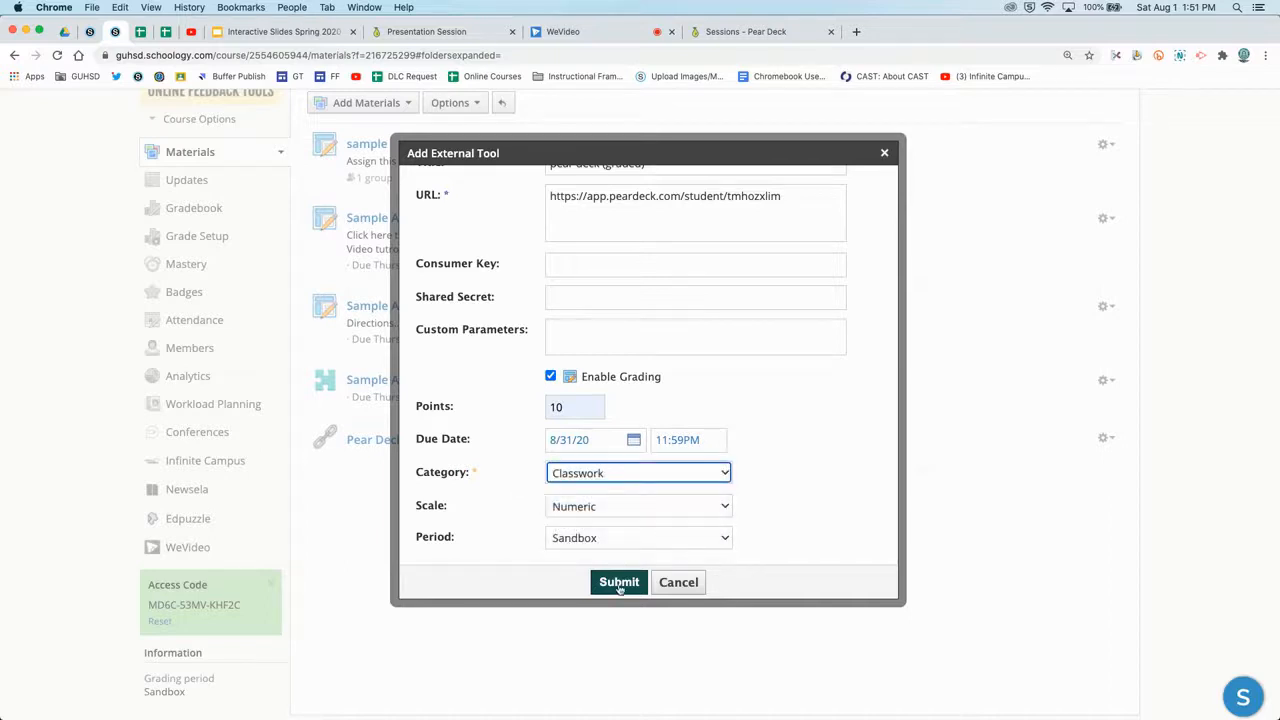
{"action": "left_click", "coordinate": [619, 584]}
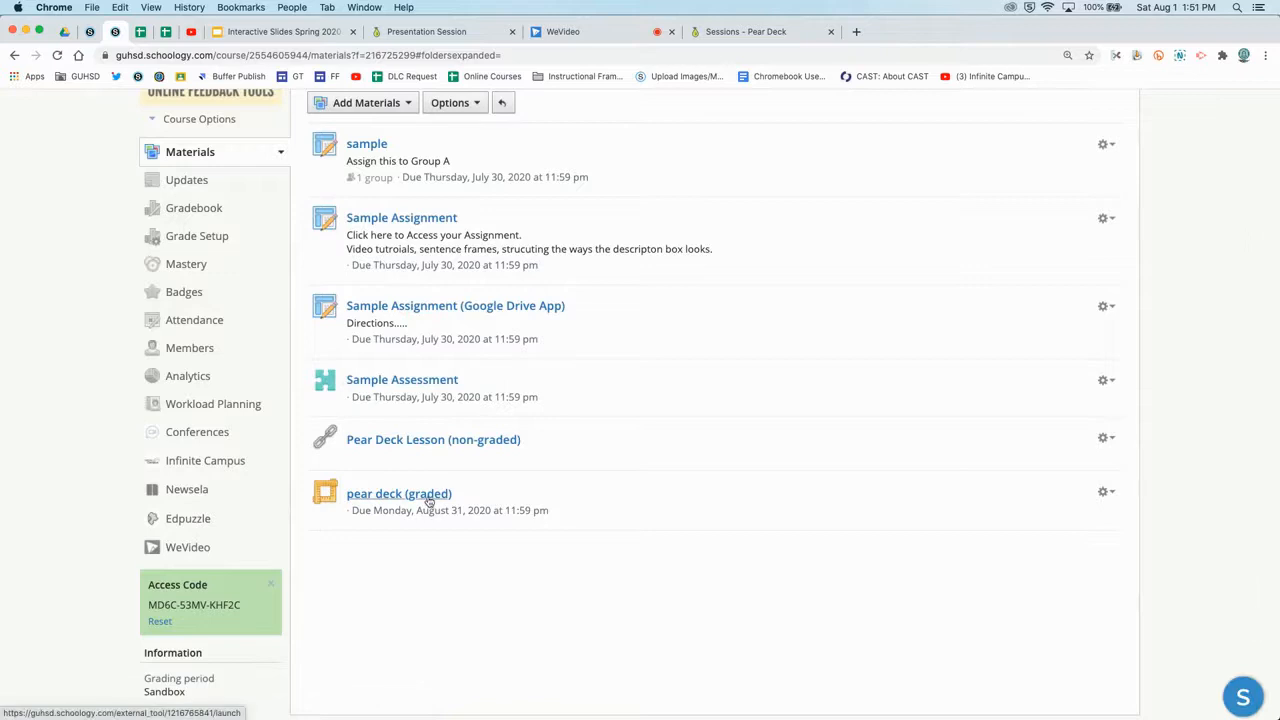
Launch pear deck (graded) to confirm Pear Deck loads, then go to the Gradebook.
{"action": "left_click", "coordinate": [428, 494]}
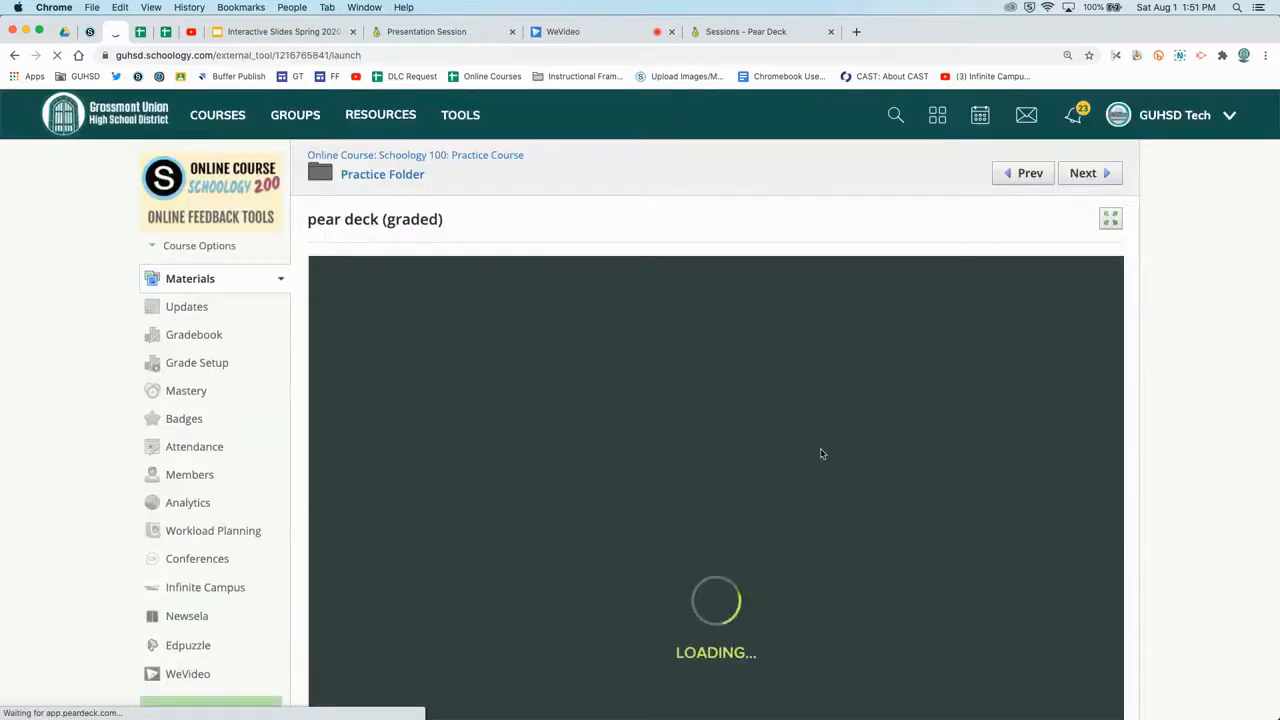
{"action": "scroll", "coordinate": [820, 454], "scroll_direction": "down", "scroll_amount": 1}
{"action": "scroll", "coordinate": [820, 454], "scroll_direction": "up", "scroll_amount": 1}
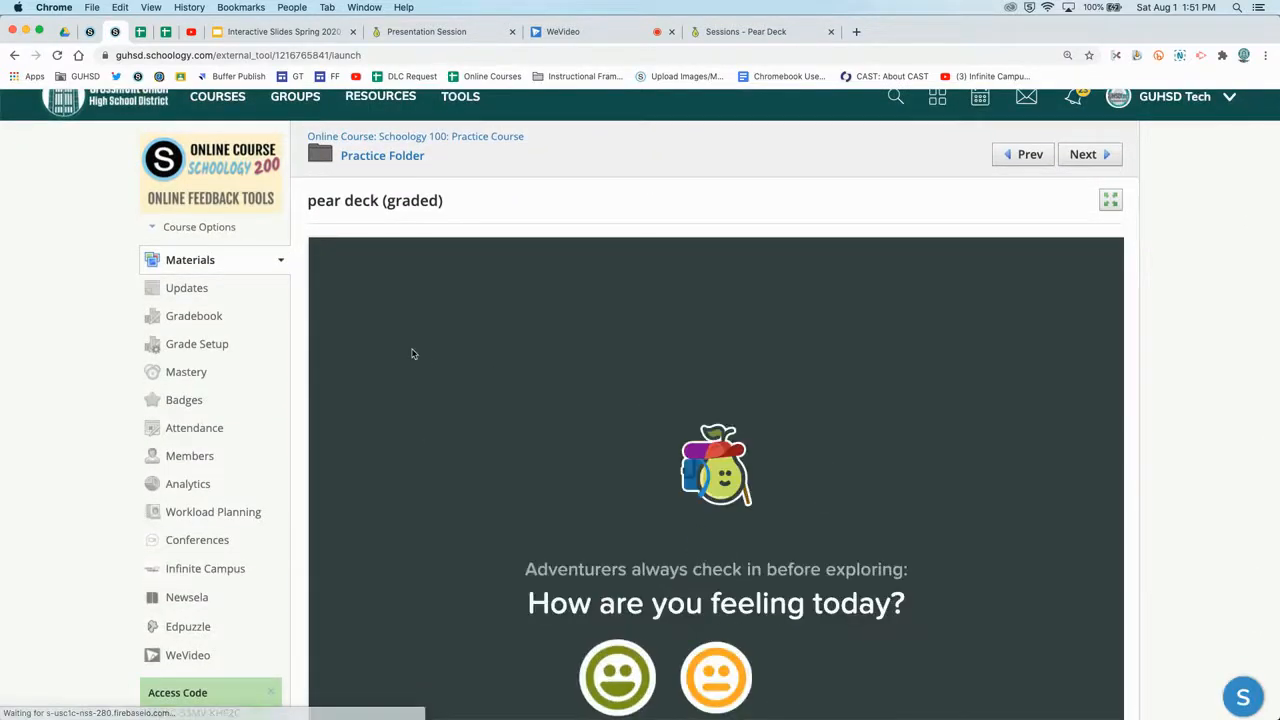
{"action": "left_click", "coordinate": [205, 315]}
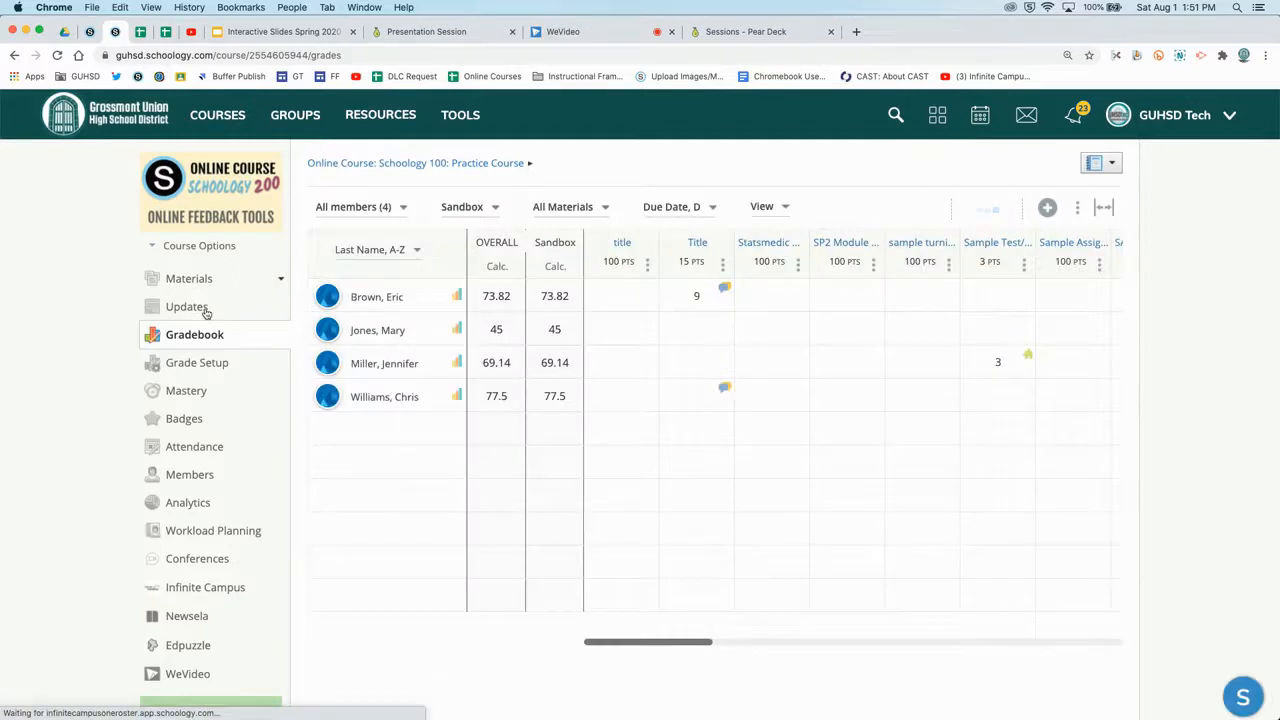
Scroll the gradebook right to the pear deck (graded) column and select students' cells.
{"action": "scroll", "coordinate": [740, 328], "scroll_direction": "right", "scroll_amount": 10}
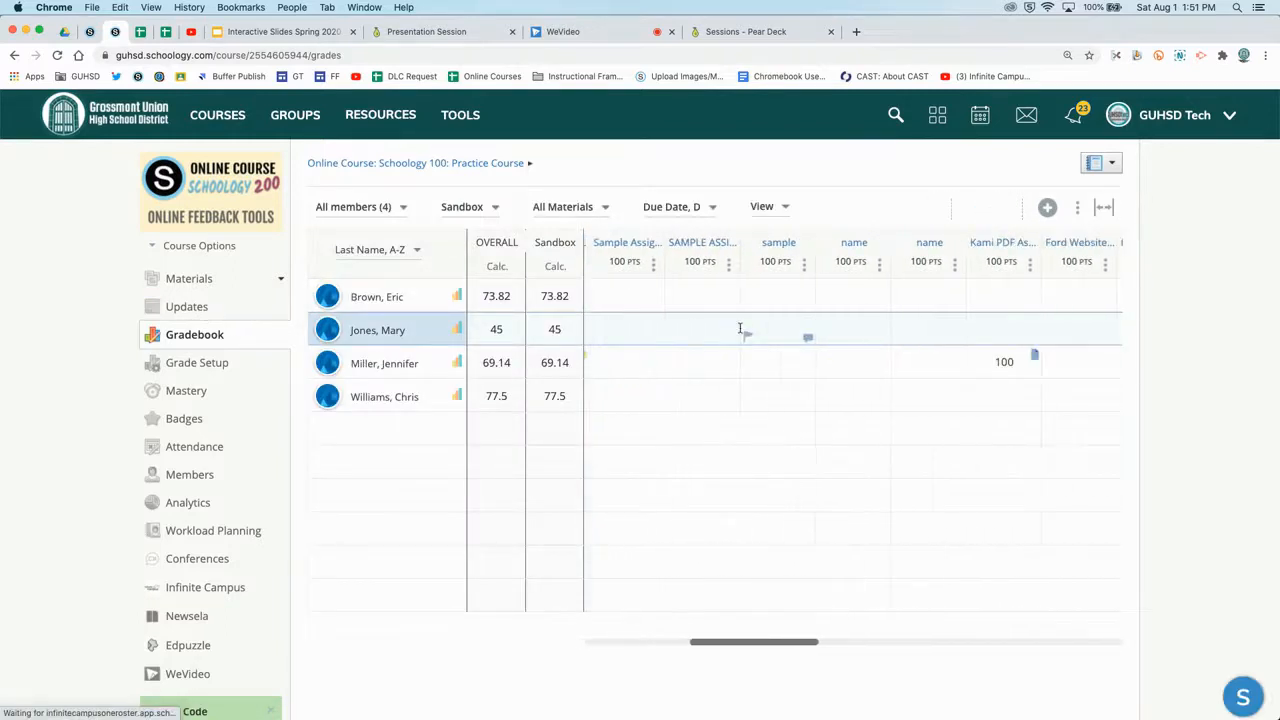
{"action": "scroll", "coordinate": [740, 328], "scroll_direction": "right", "scroll_amount": 10}
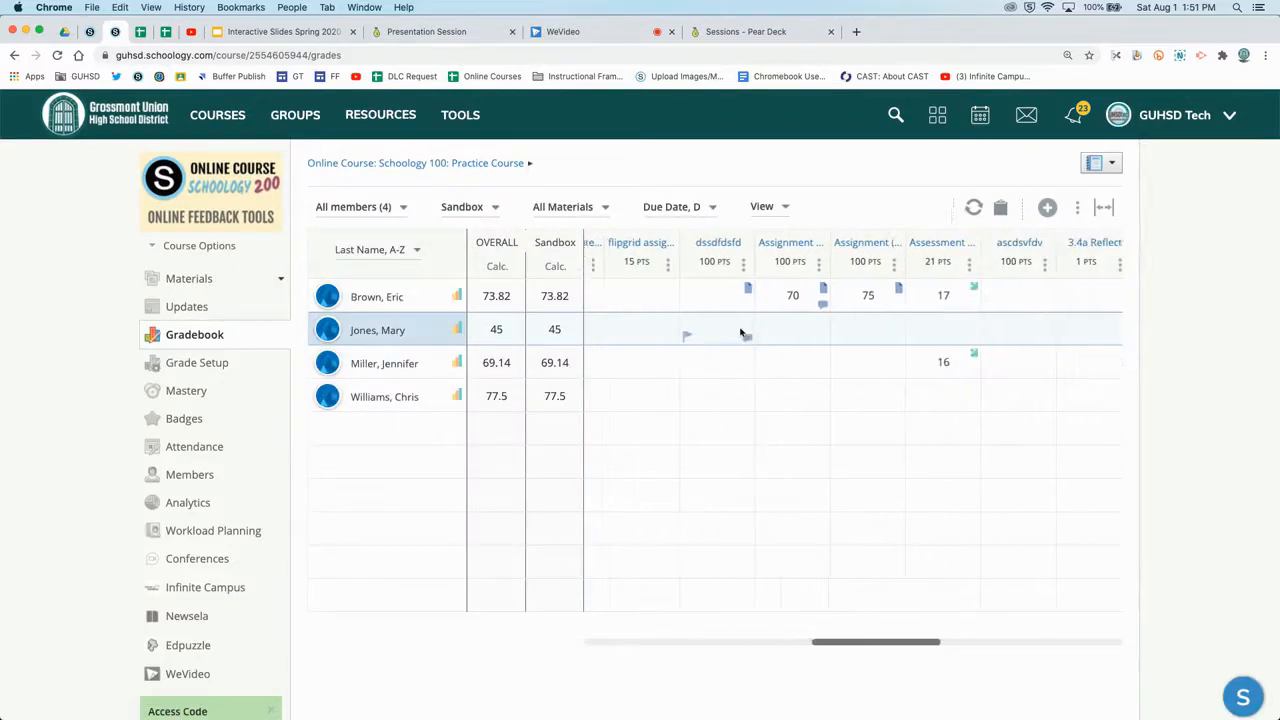
{"action": "scroll", "coordinate": [740, 328], "scroll_direction": "right", "scroll_amount": 6}
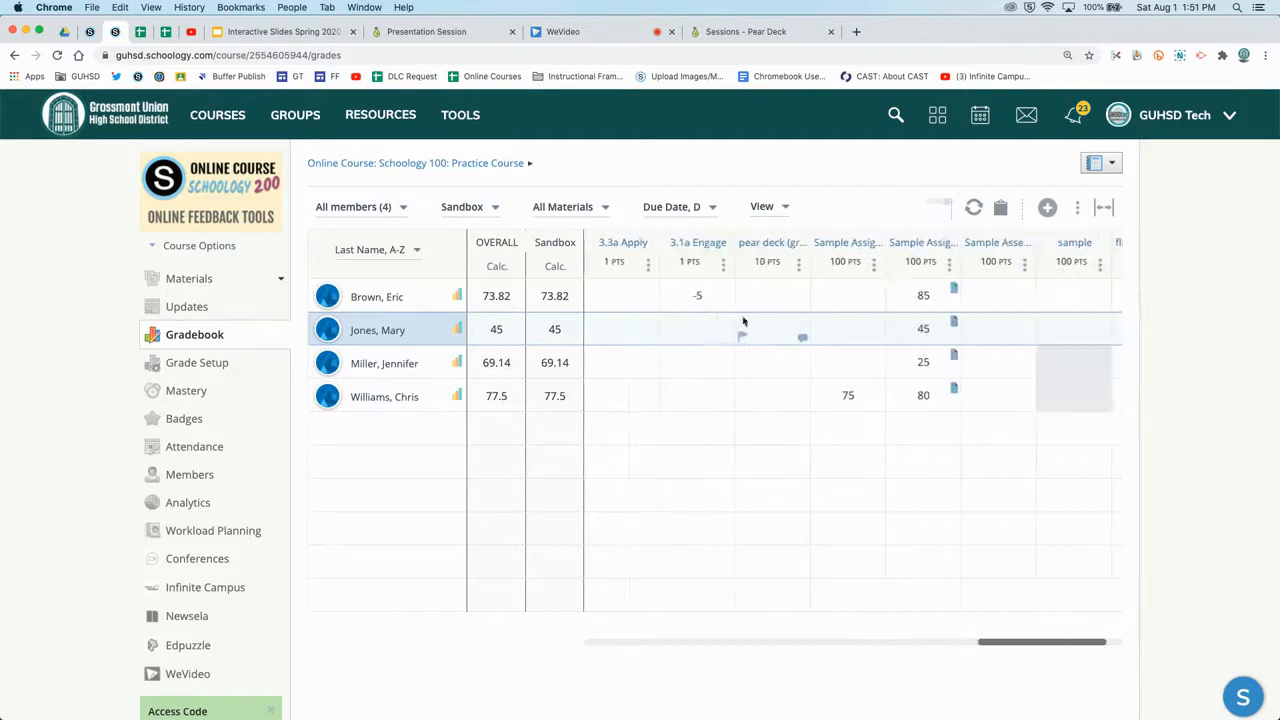
{"action": "left_click", "coordinate": [773, 296]}
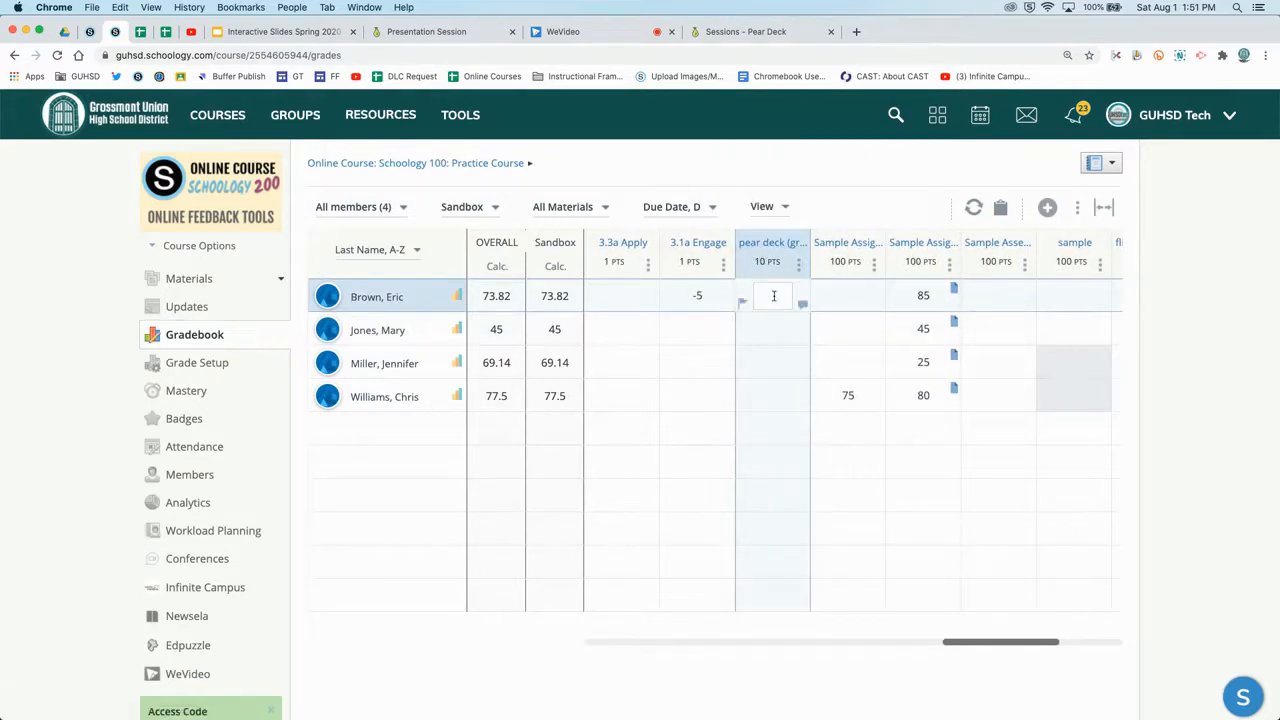
{"action": "left_click", "coordinate": [774, 329]}
{"action": "left_click", "coordinate": [776, 362]}
{"action": "left_click", "coordinate": [777, 397]}
{"action": "left_click", "coordinate": [774, 360]}
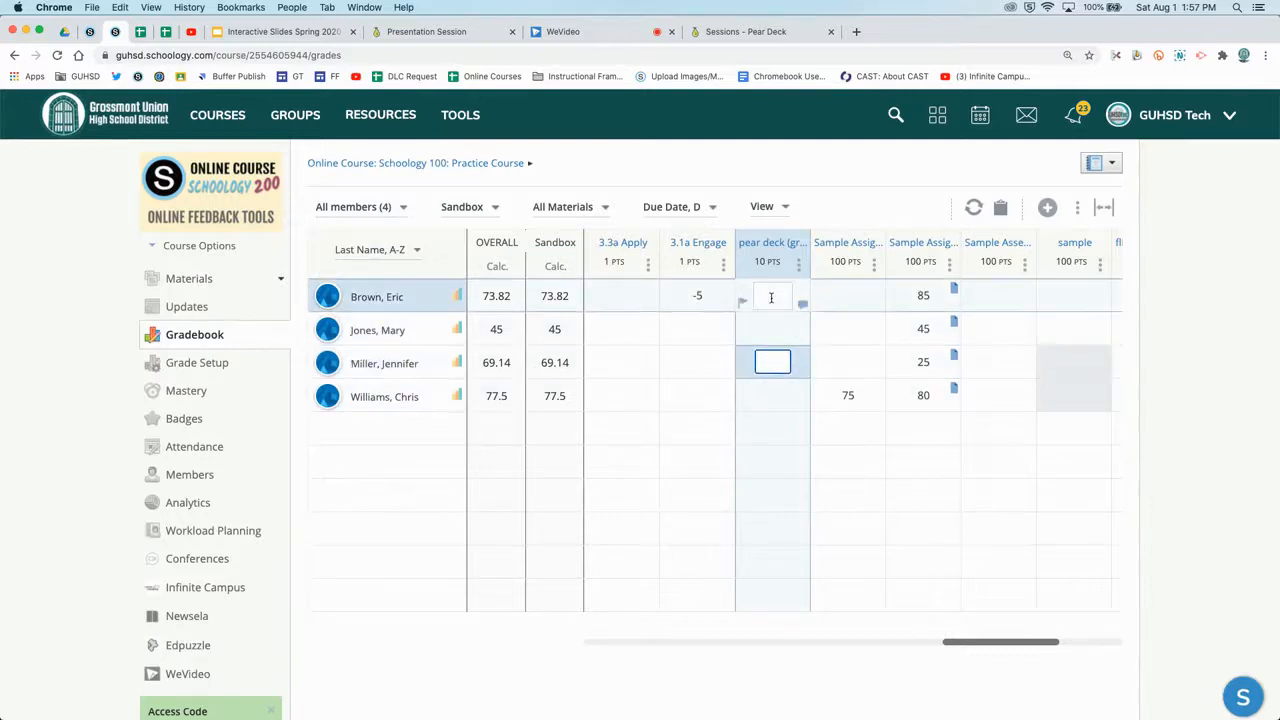
{"action": "left_click", "coordinate": [773, 296]}
Enter pear deck scores of 10, 10 and 5 for the first three students.
{"action": "left_click", "coordinate": [773, 326]}
{"action": "left_click", "coordinate": [772, 292]}
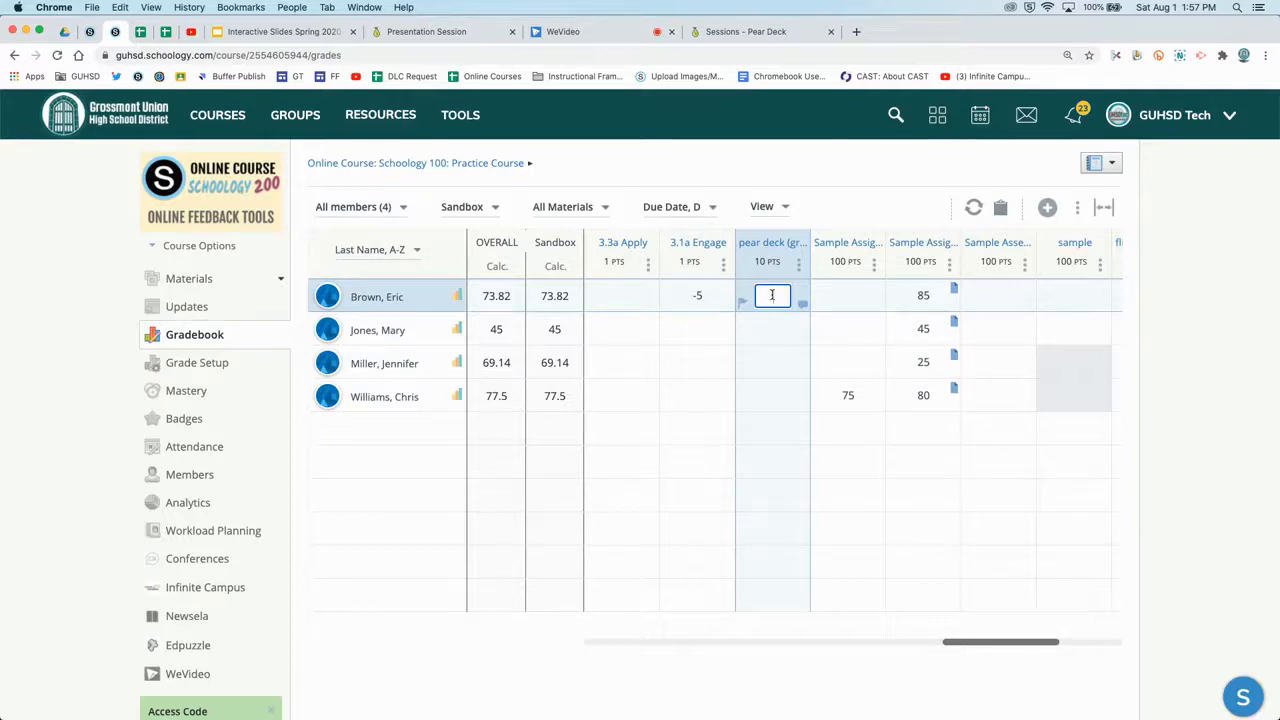
{"action": "left_click", "coordinate": [772, 329]}
{"action": "left_click", "coordinate": [771, 362]}
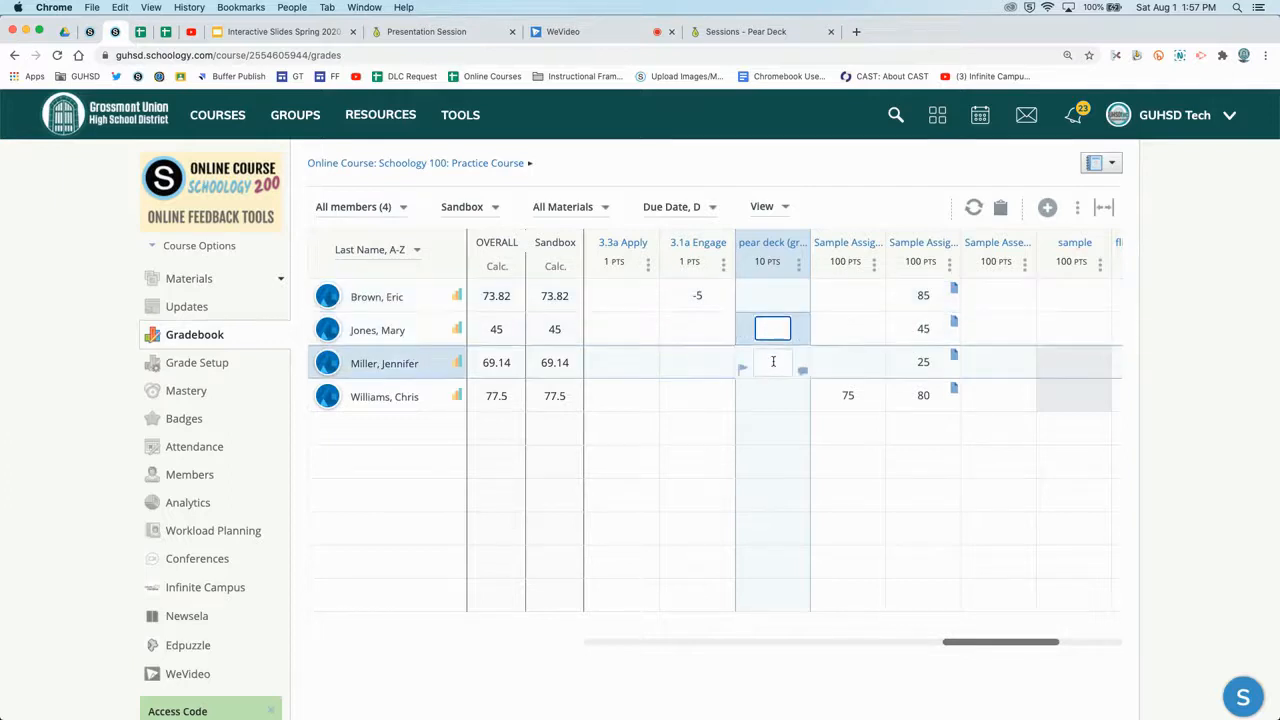
{"action": "left_click", "coordinate": [772, 297]}
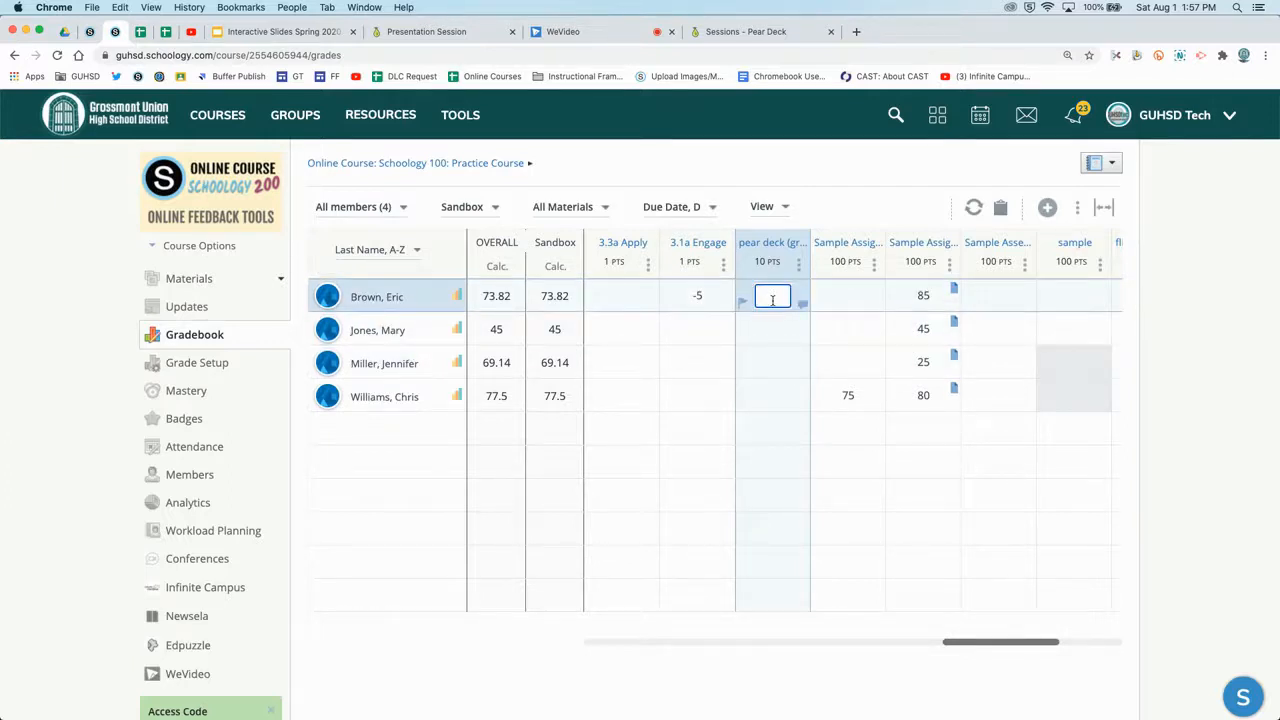
{"action": "key", "text": "Return"}
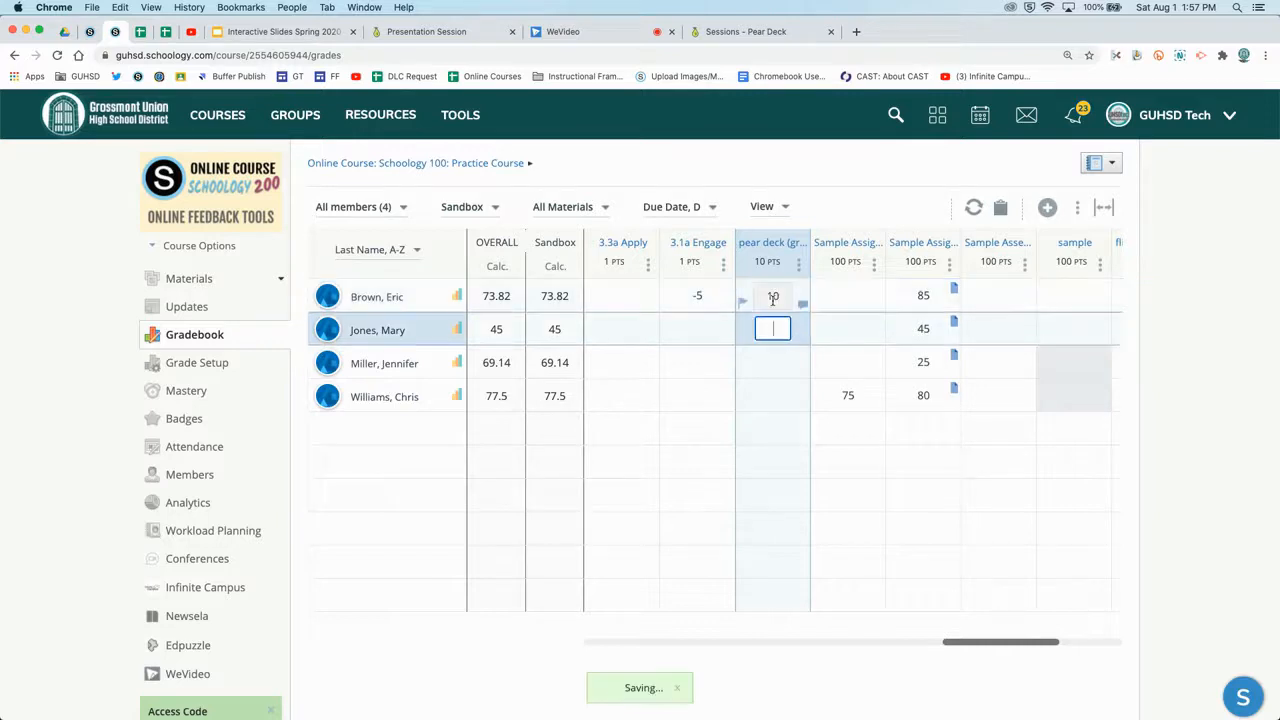
{"action": "type", "text": "10"}
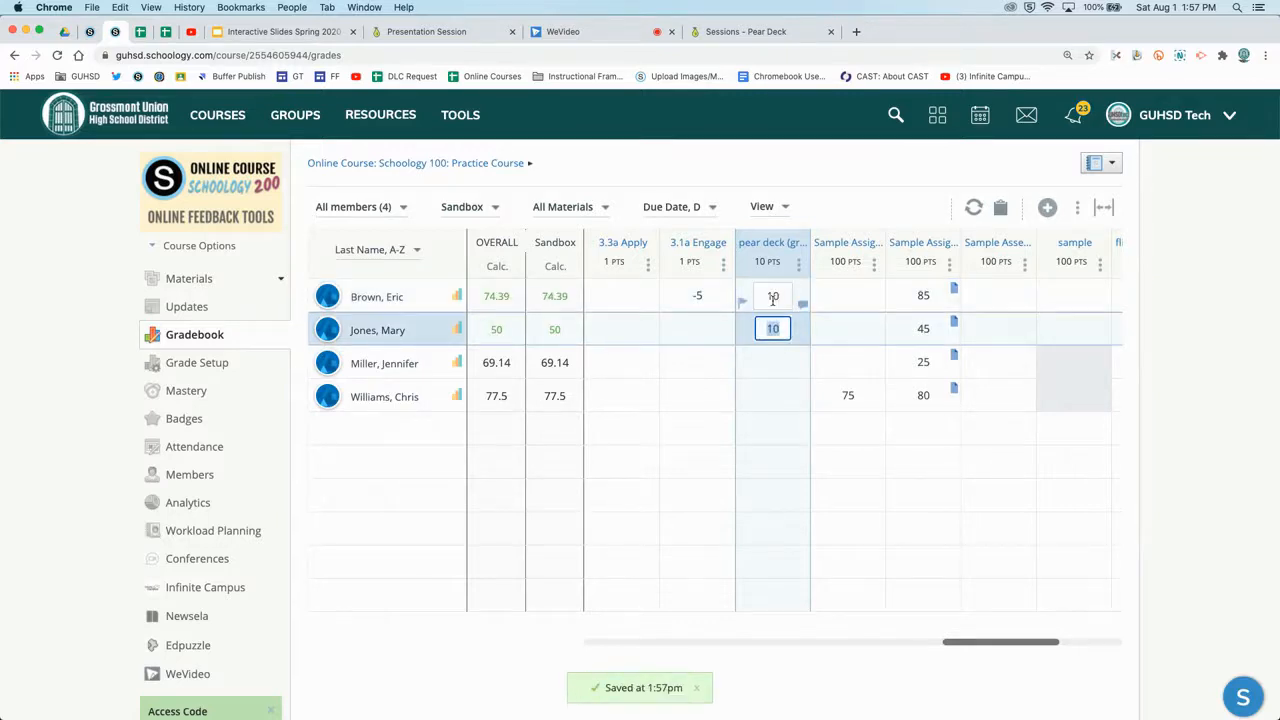
{"action": "left_click", "coordinate": [772, 398]}
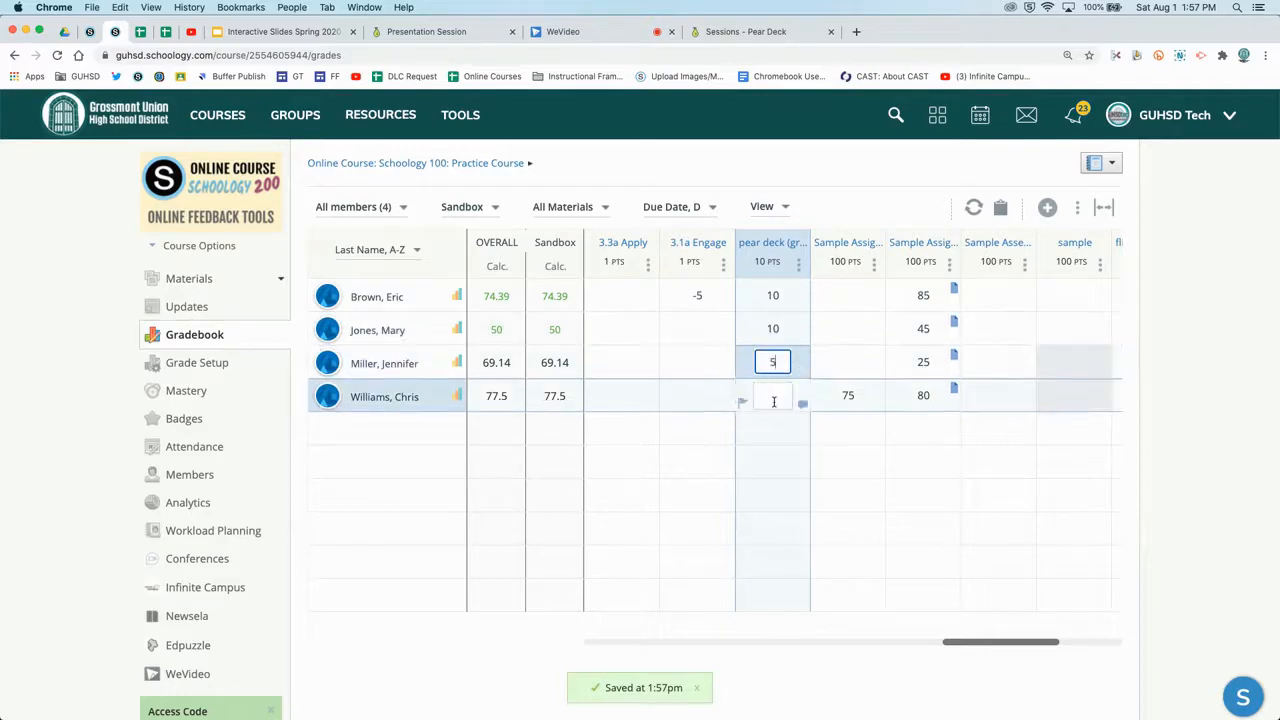